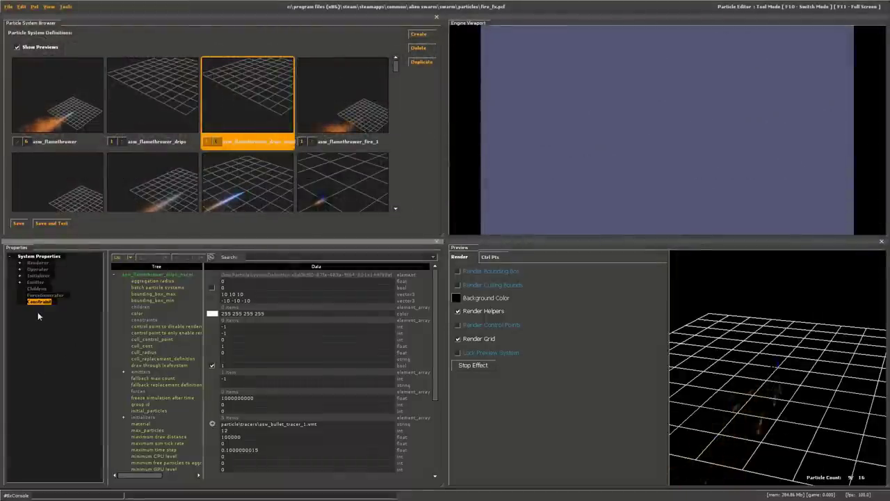
- Create a new particle file and save it as Tutorial in the swarm particles folder
key(alt+Tab)
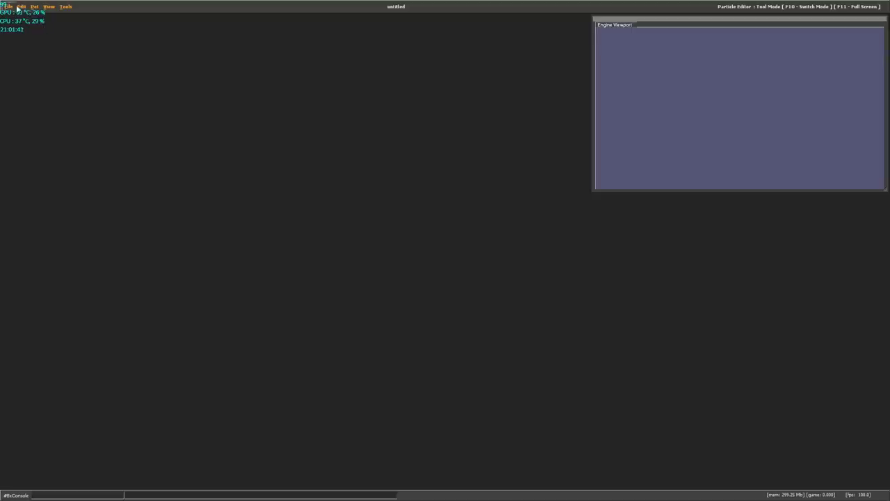
click(17, 7)
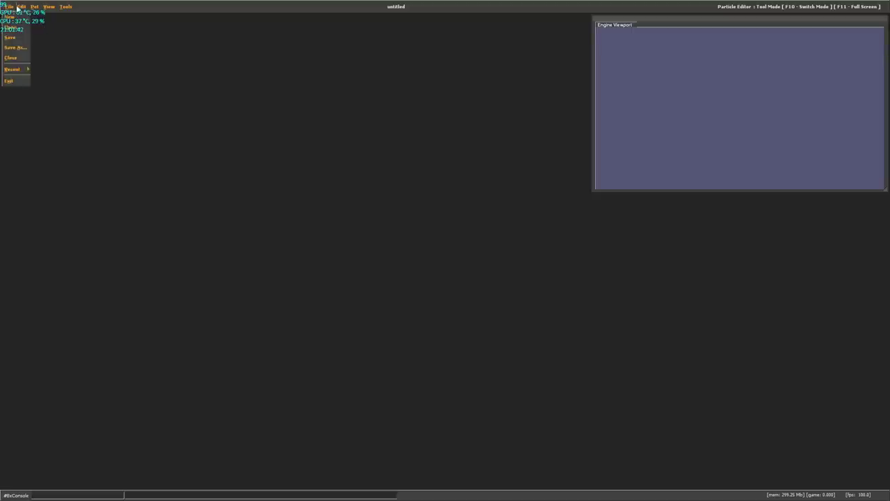
click(12, 18)
click(9, 6)
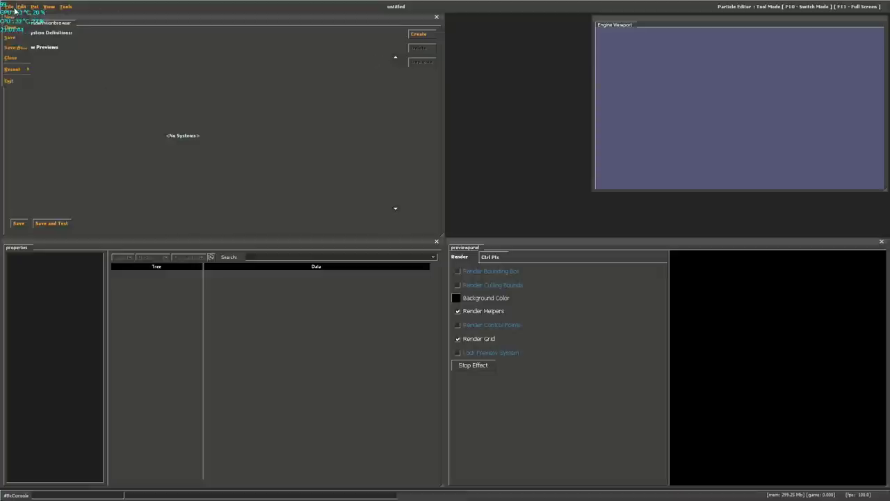
click(14, 48)
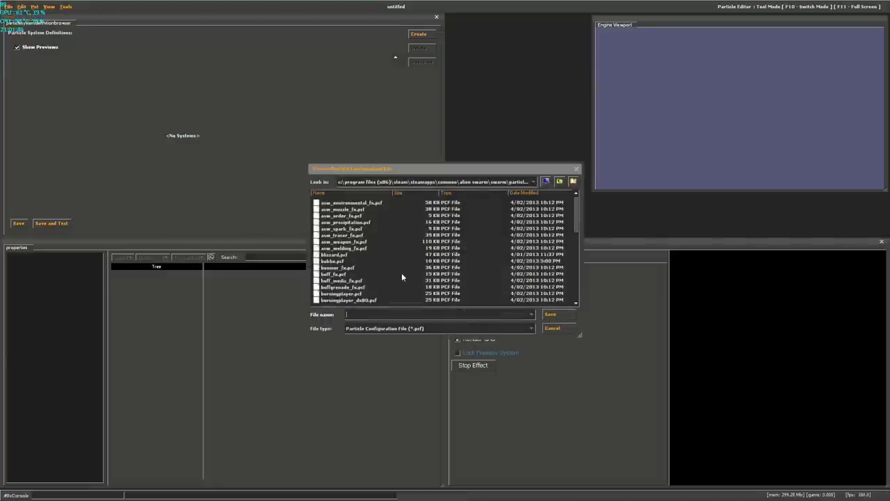
text(Tutorial)
key(Return)
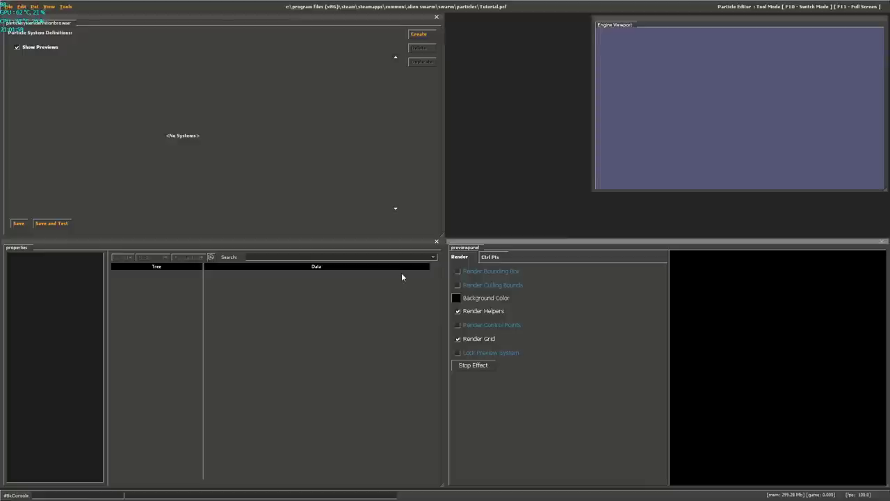
- Create a new particle system definition named SimpleFire
click(418, 34)
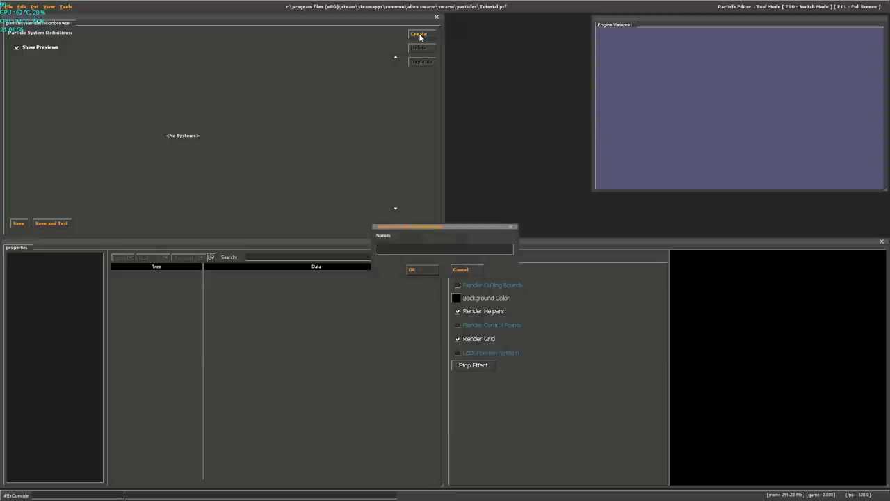
text(SimpleFire)
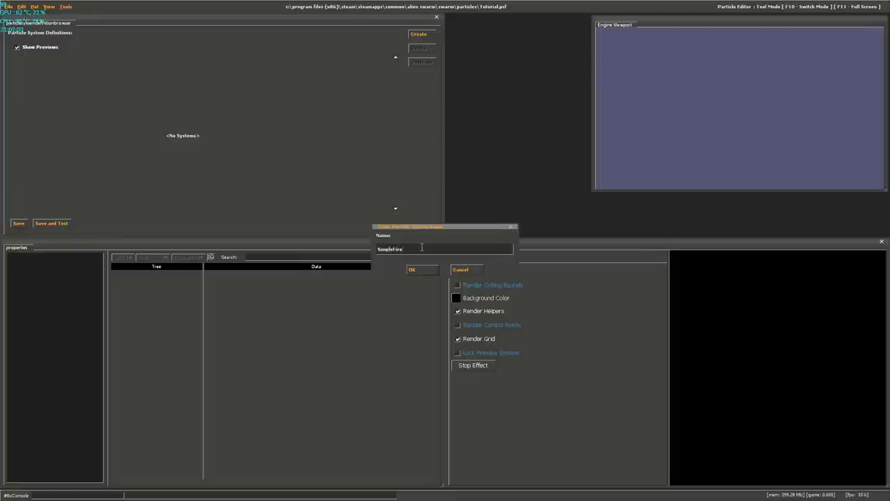
key(Return)
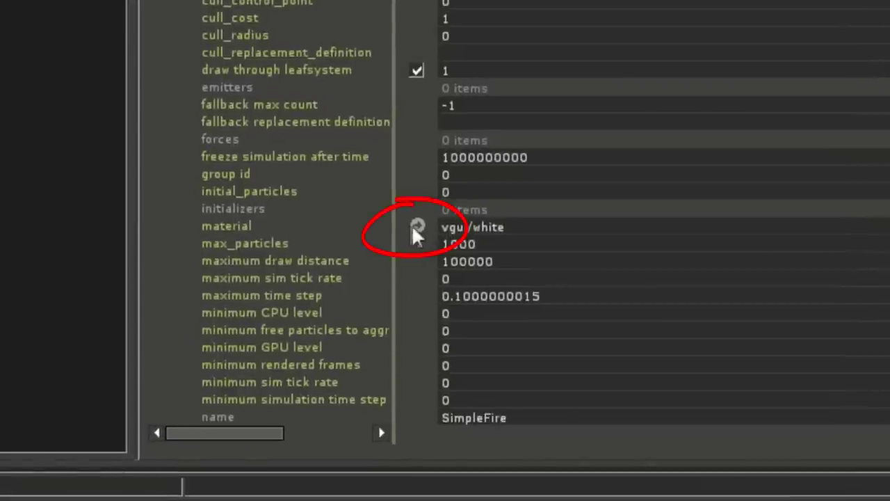
- Set the SimpleFire system's material to particle\bokhe\bokhe.vmt
click(418, 226)
click(260, 66)
scroll(333, 188, up, 4)
scroll(312, 190, down, 8)
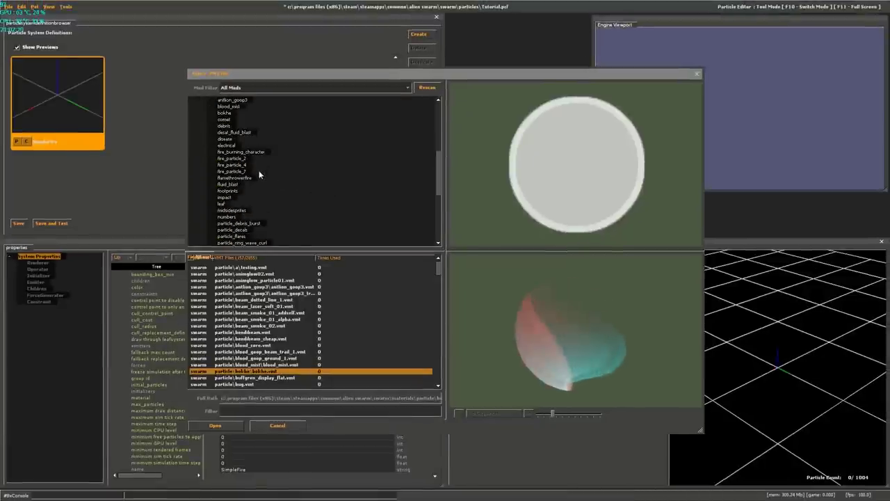
scroll(259, 173, up, 5)
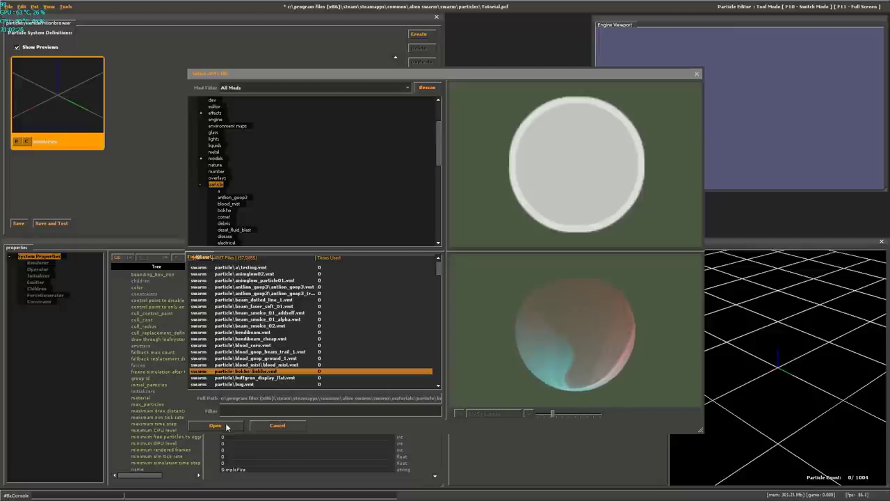
click(221, 425)
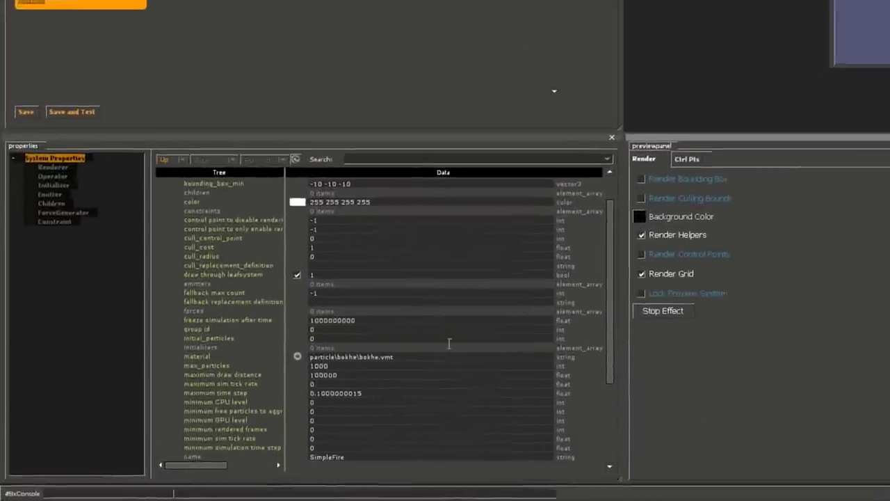
- Add the render_animated_sprites function as the system's renderer
right_click(68, 162)
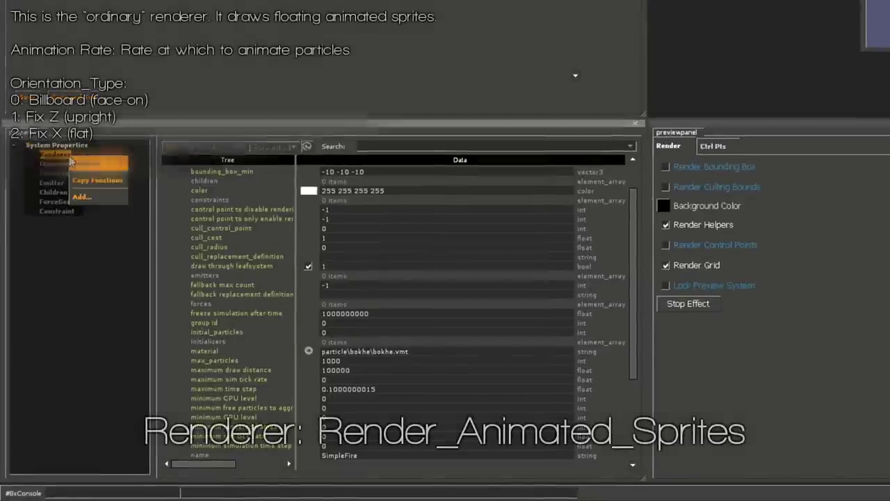
click(86, 205)
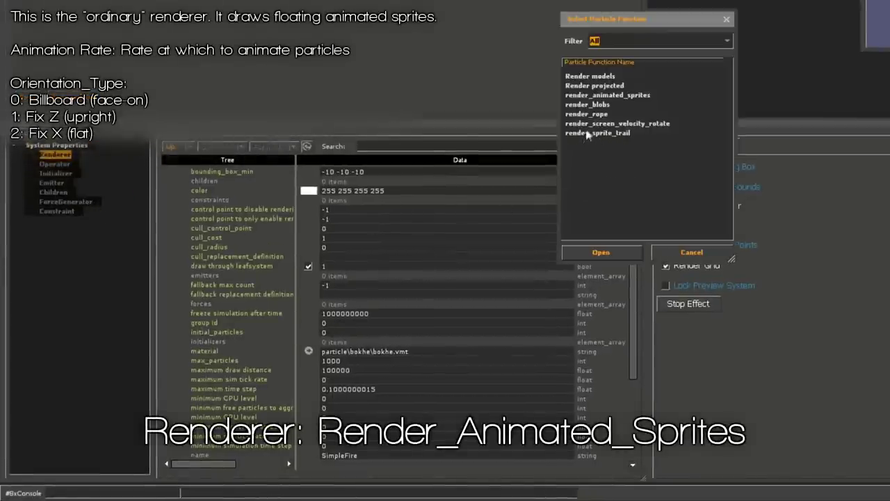
click(592, 95)
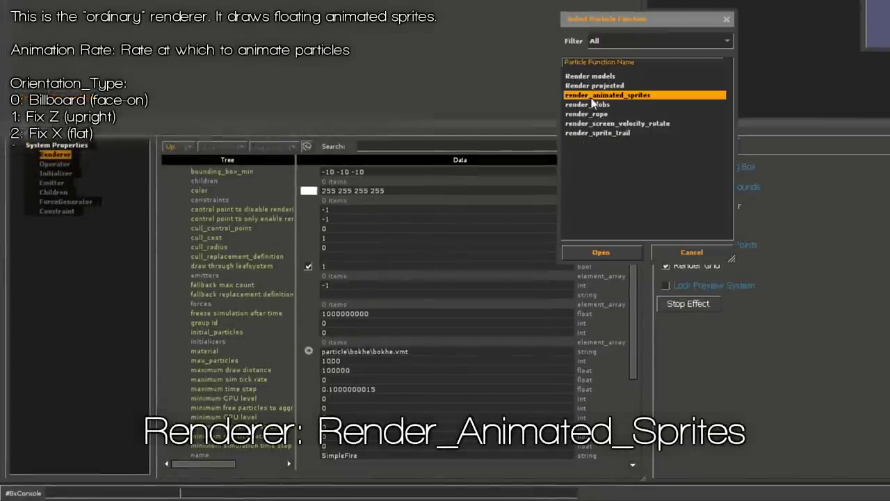
click(611, 249)
drag(636, 237, 622, 178)
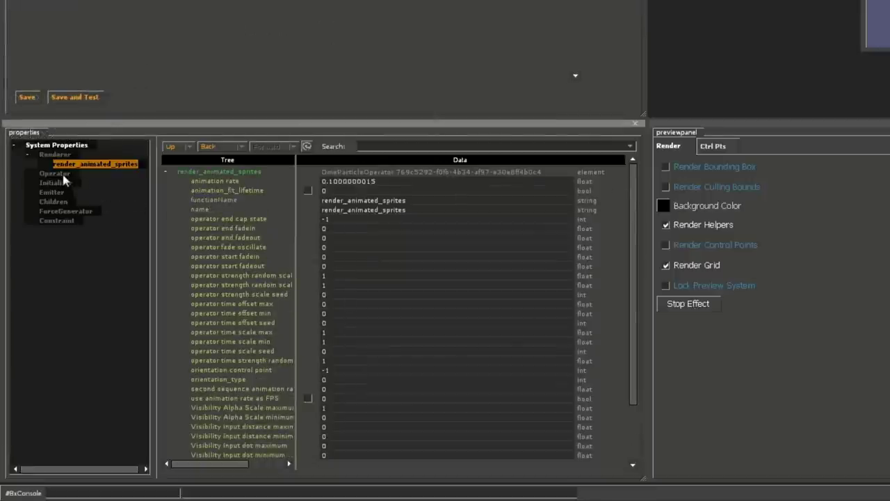
- Add the emit_continuously function as the system's emitter and view the particles in the preview
right_click(53, 193)
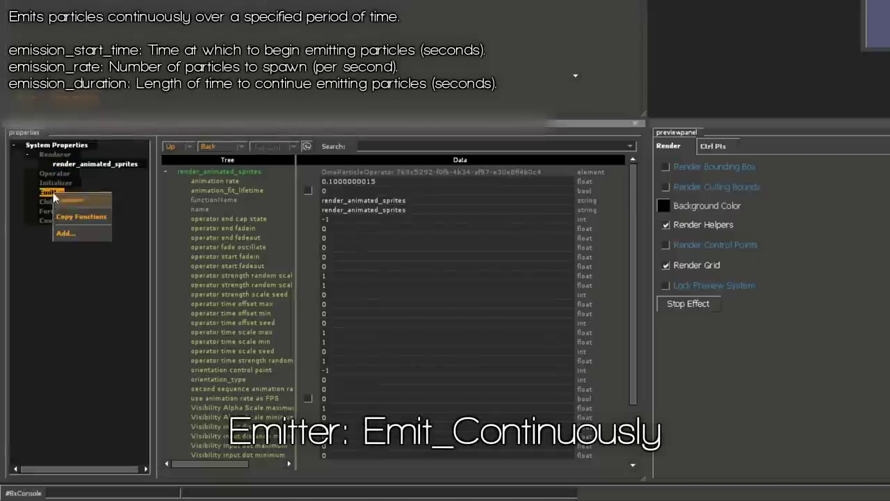
click(83, 234)
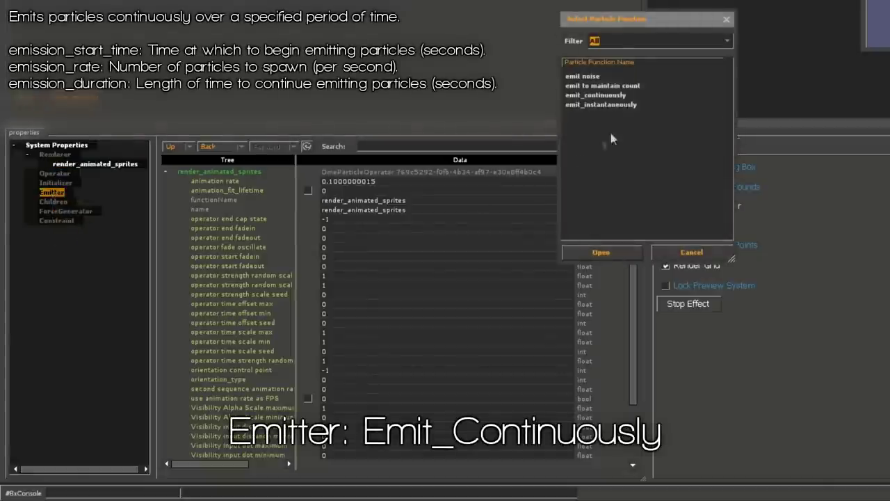
double_click(596, 95)
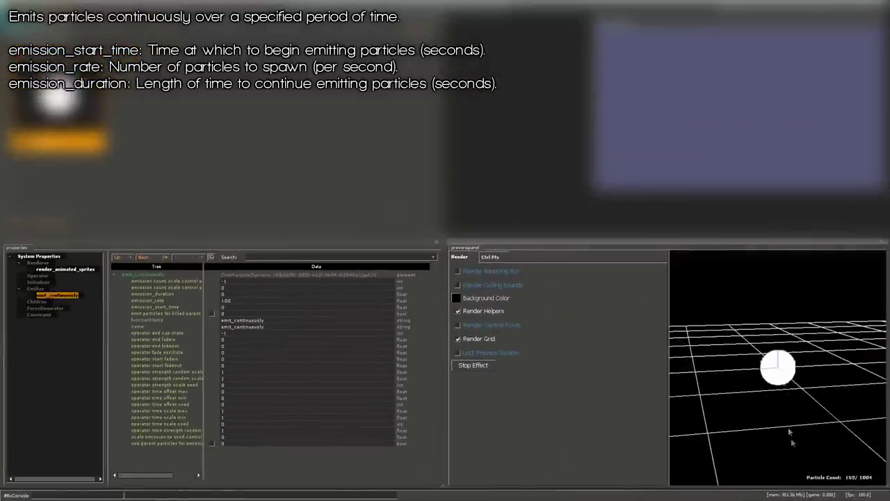
right_drag(789, 429, 778, 368)
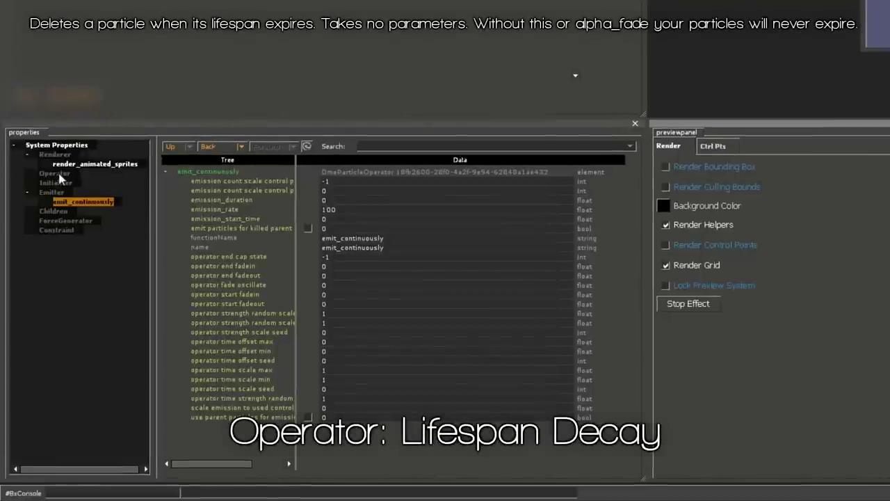
- Add the Lifespan Decay operator so particles are deleted when their lifespan expires
right_click(59, 175)
click(83, 211)
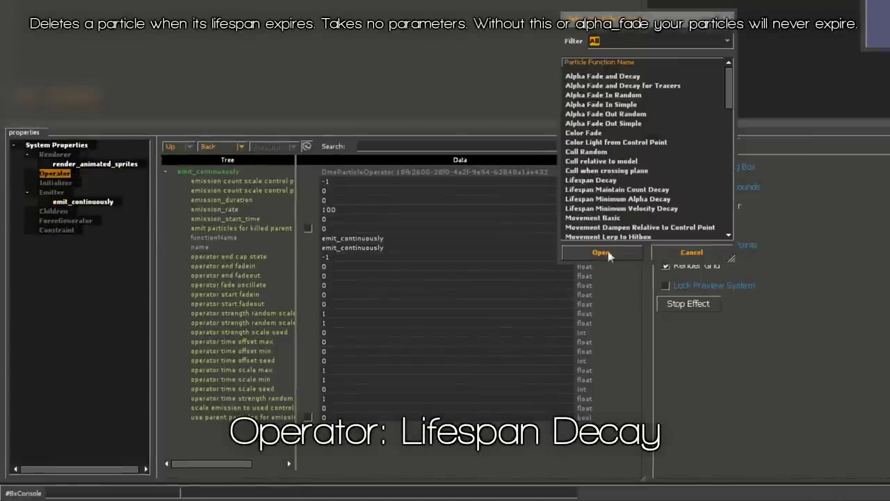
click(592, 181)
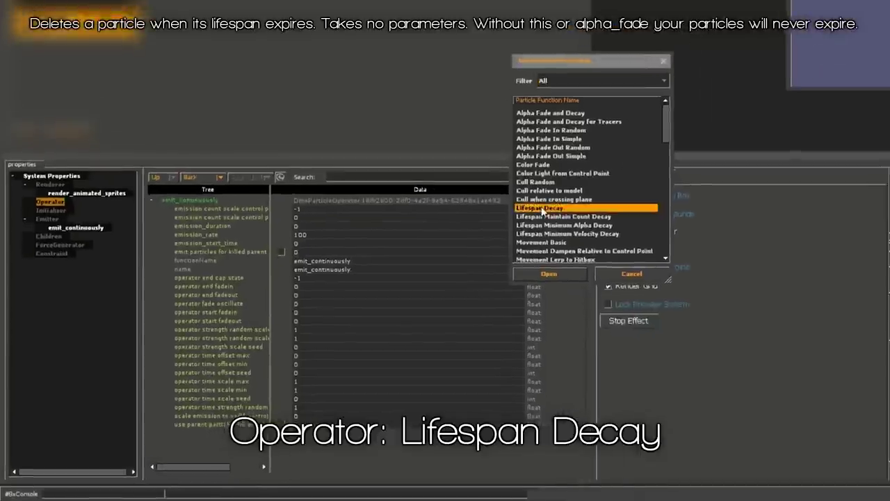
double_click(543, 209)
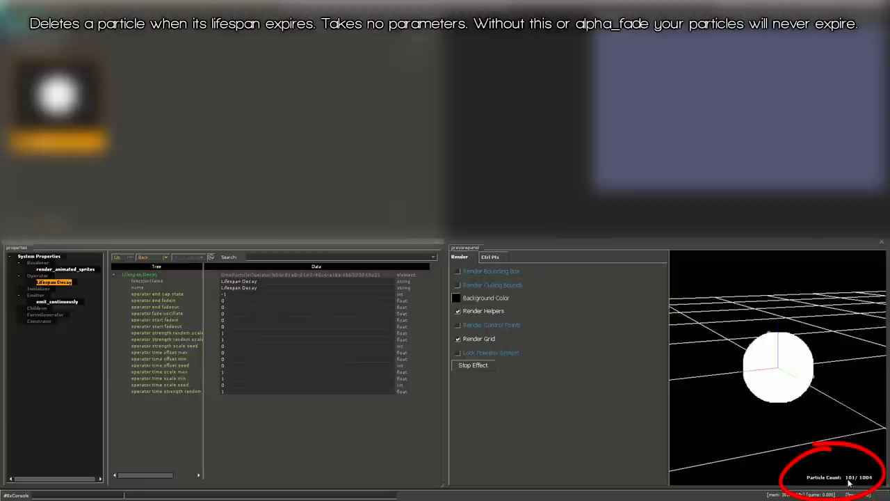
- Set the emission_rate of the emit_continuously emitter to 60
click(55, 302)
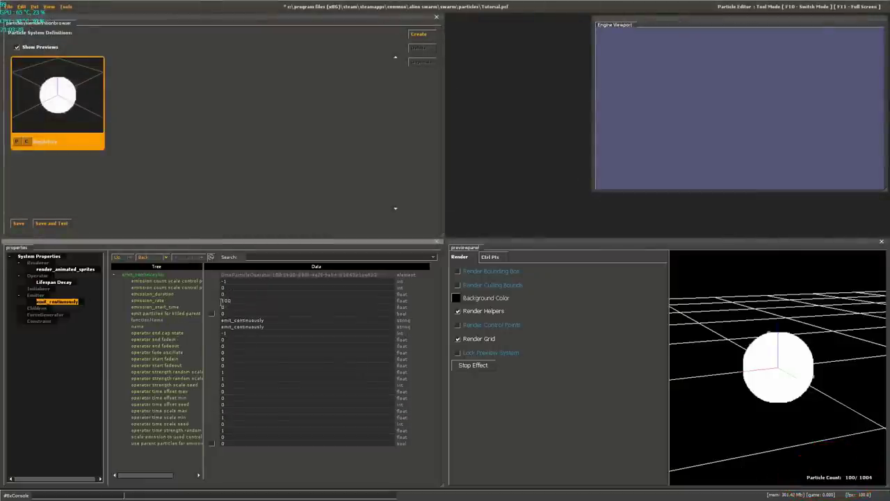
click(217, 301)
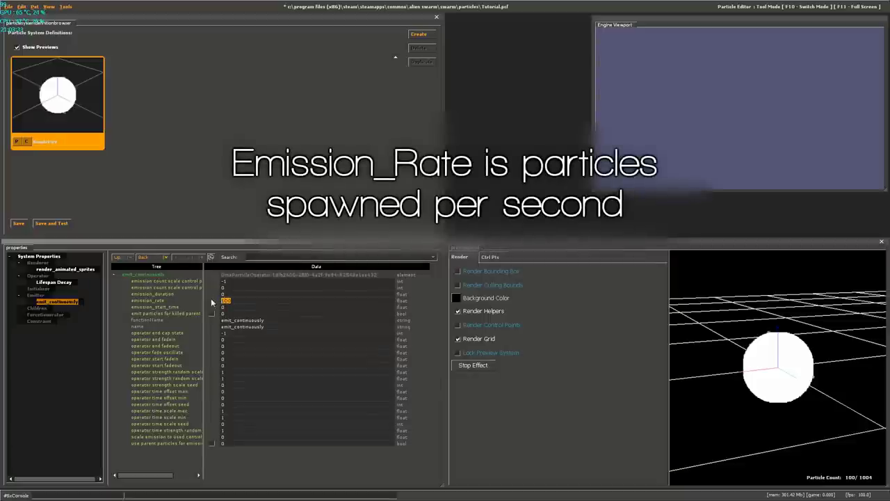
text(60)
key(Return)
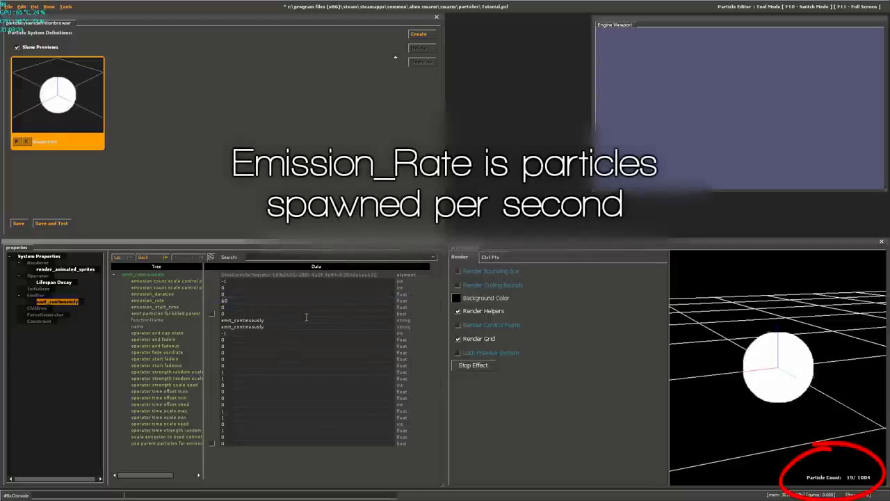
- Add the Movement Basic operator to the SimpleFire system
click(39, 290)
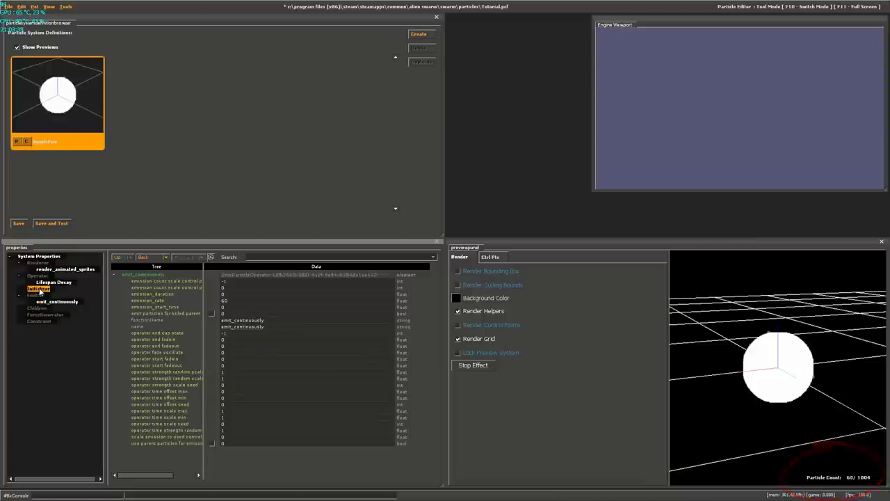
right_click(37, 277)
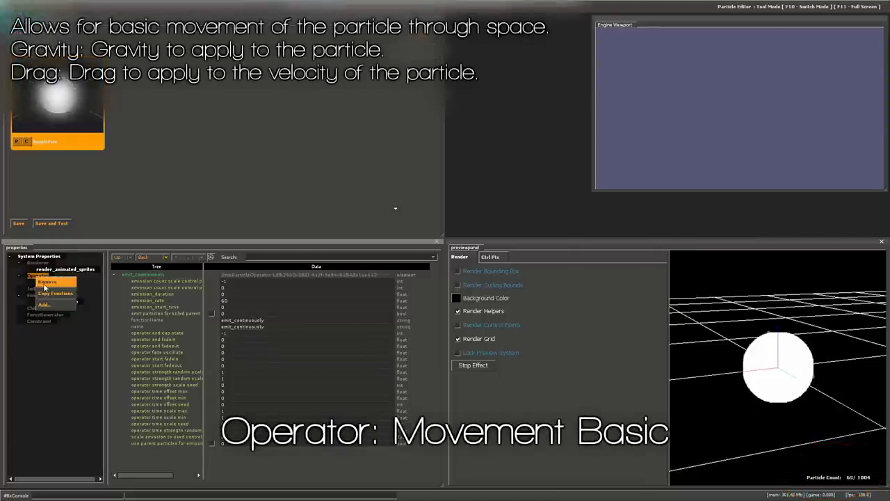
click(33, 277)
double_click(32, 277)
right_click(46, 279)
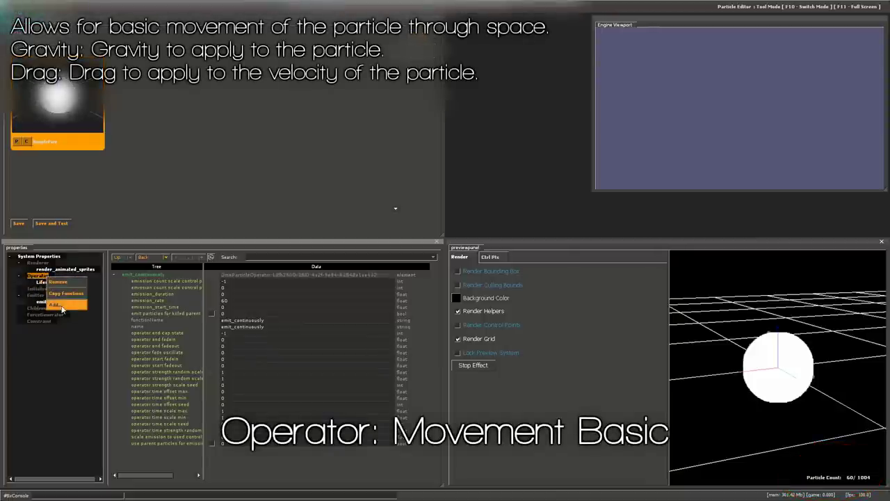
click(55, 306)
scroll(459, 278, down, 2)
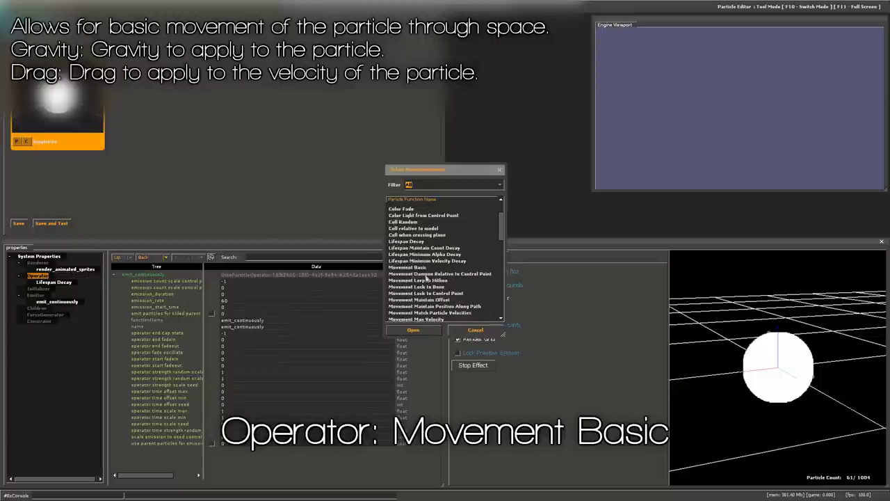
click(404, 269)
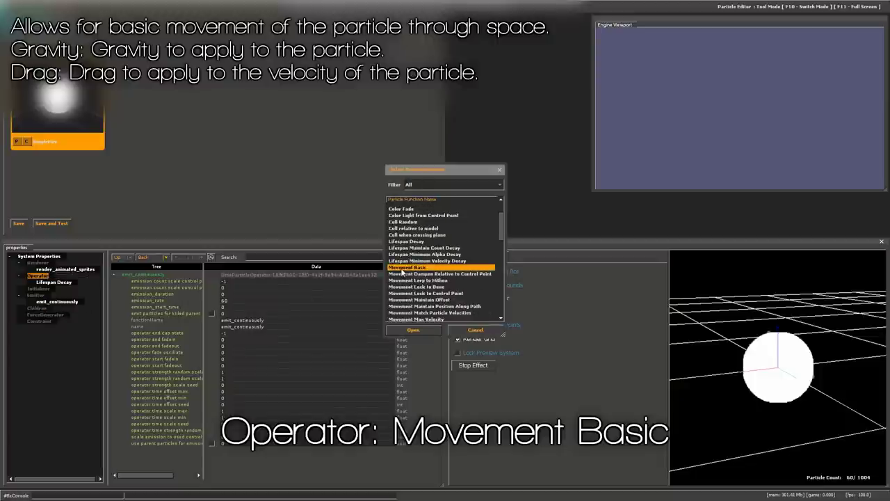
click(412, 332)
mouse_move(755, 363)
mouse_down()
mouse_move(768, 400)
mouse_move(757, 362)
mouse_up()
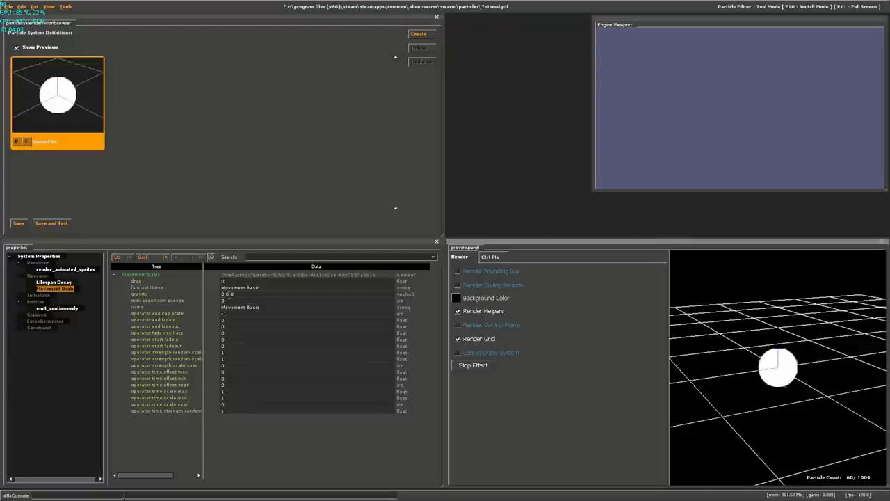
- Set the Movement Basic operator's gravity to 0 0 60 so the particles rise
click(235, 295)
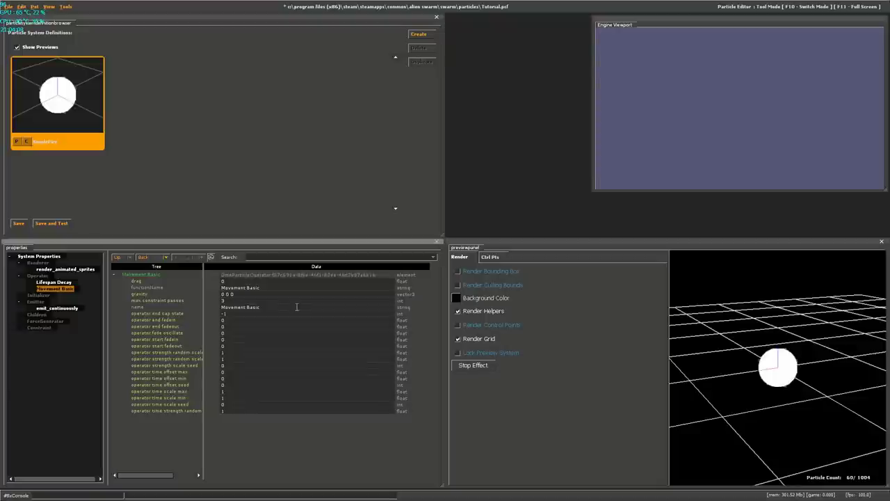
text(6)
key(Return)
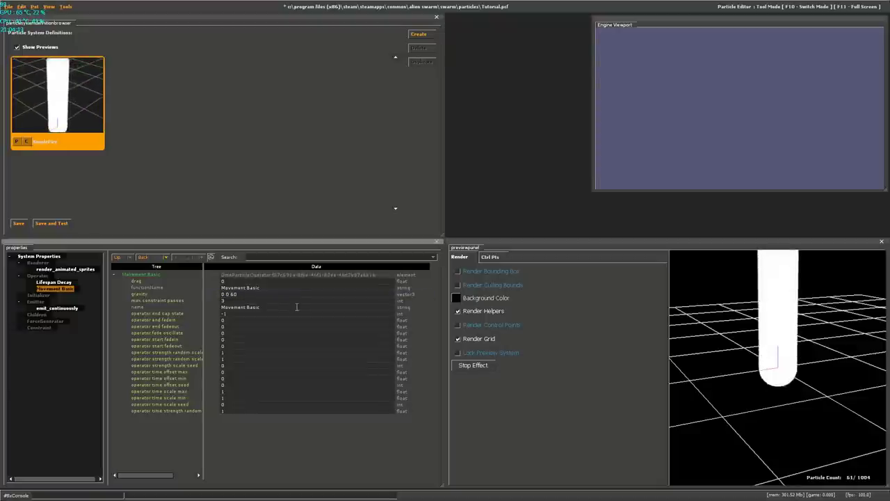
right_drag(781, 319, 781, 361)
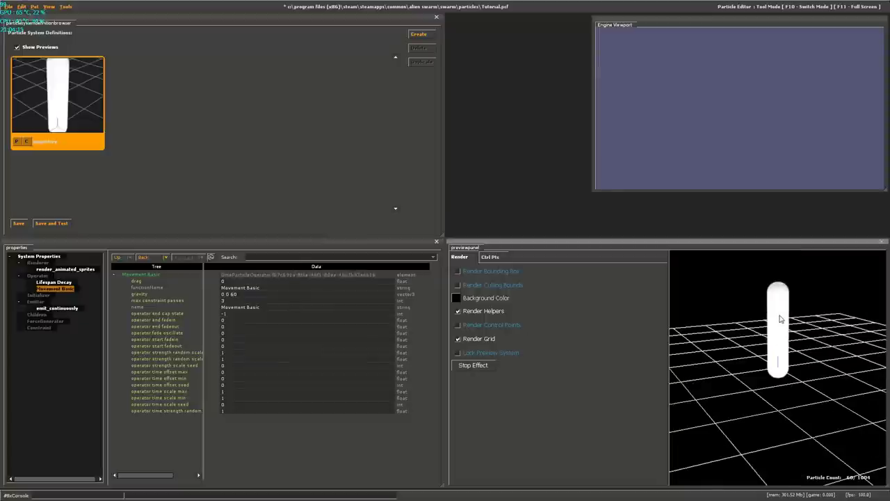
- Increase the vertical component of the Movement Basic operator's gravity
click(238, 295)
key(BackSpace)
key(Return)
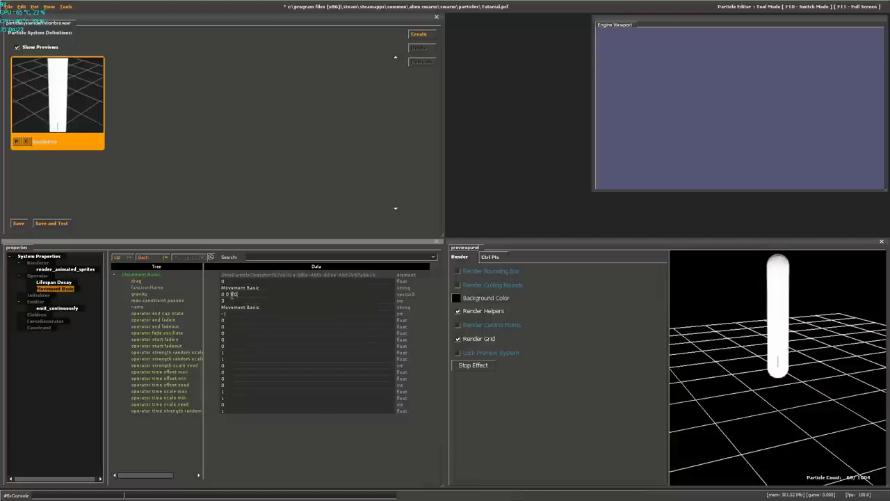
- Try a negative vertical gravity on the Movement Basic operator and restore the positive value
key(Left)
key(Left)
text(-)
key(Return)
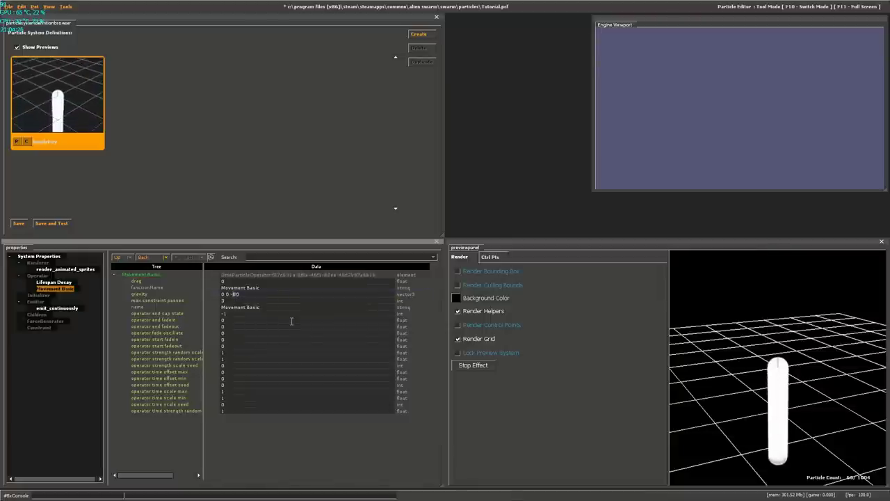
key(BackSpace)
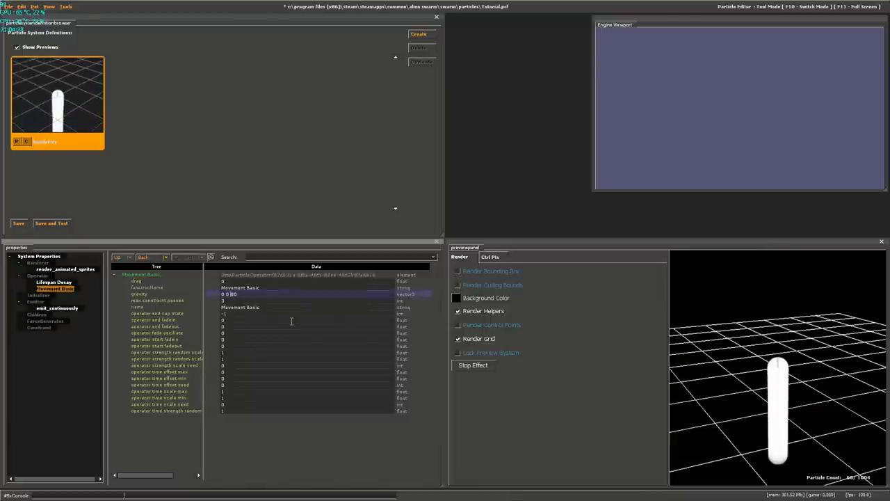
key(Return)
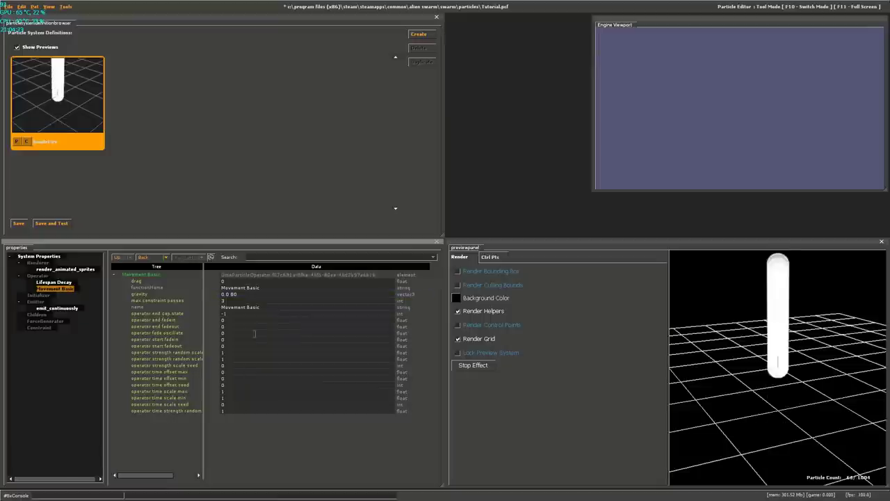
- Add the Lifetime Random initializer to the SimpleFire system
right_click(37, 295)
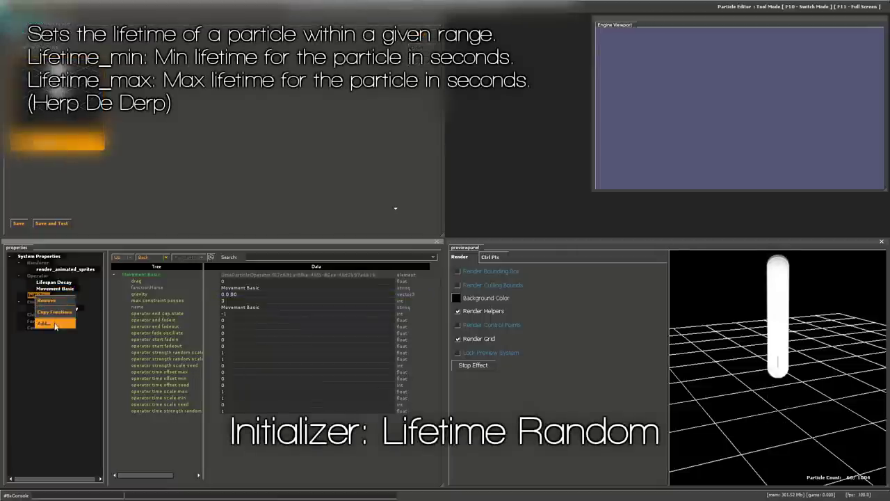
click(55, 324)
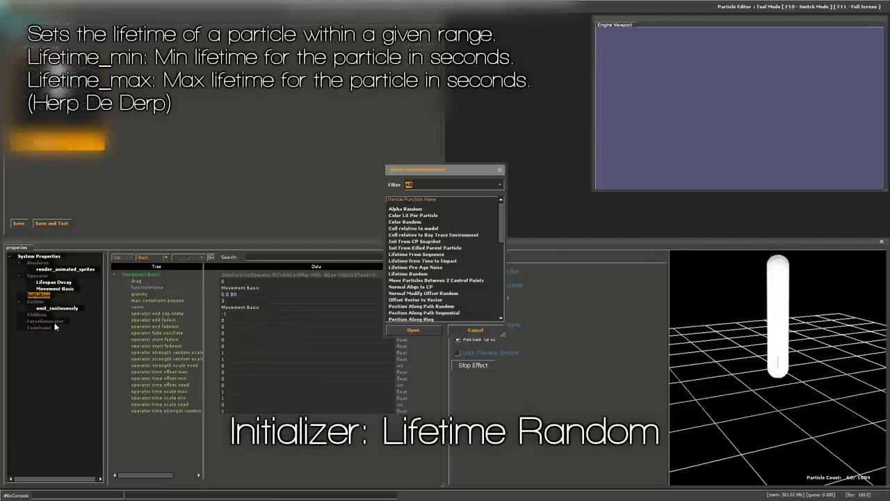
double_click(420, 274)
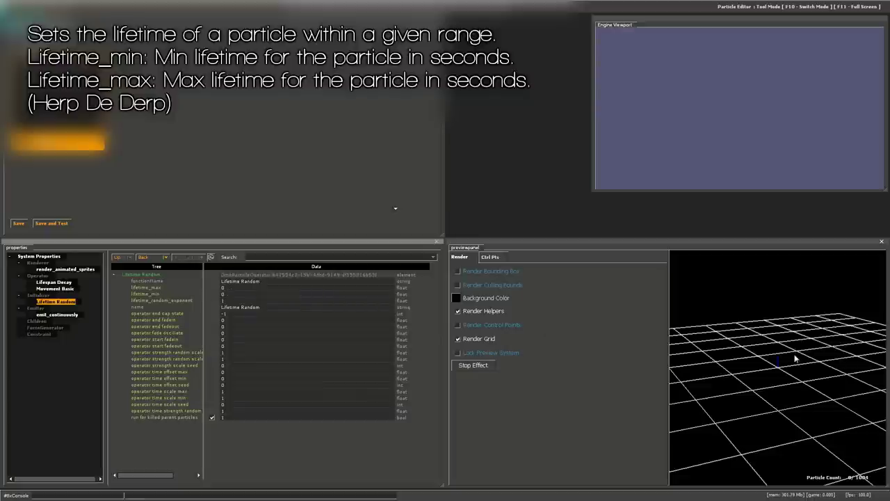
- Set the Lifetime Random initializer's lifetime_min to 2.5 and lifetime_max to 2.75, and check the effect in the preview
click(235, 294)
text(2.5)
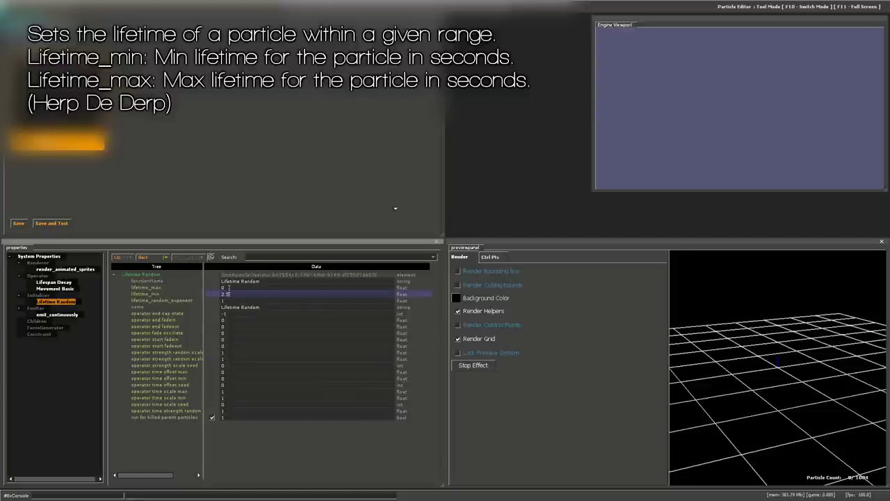
drag(231, 287, 214, 287)
text(2.)
text(.75)
key(Return)
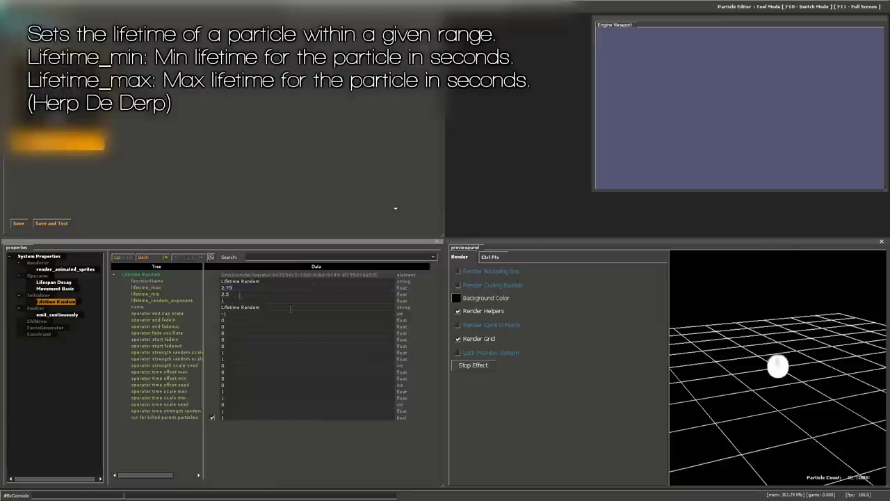
scroll(766, 381, down, 10)
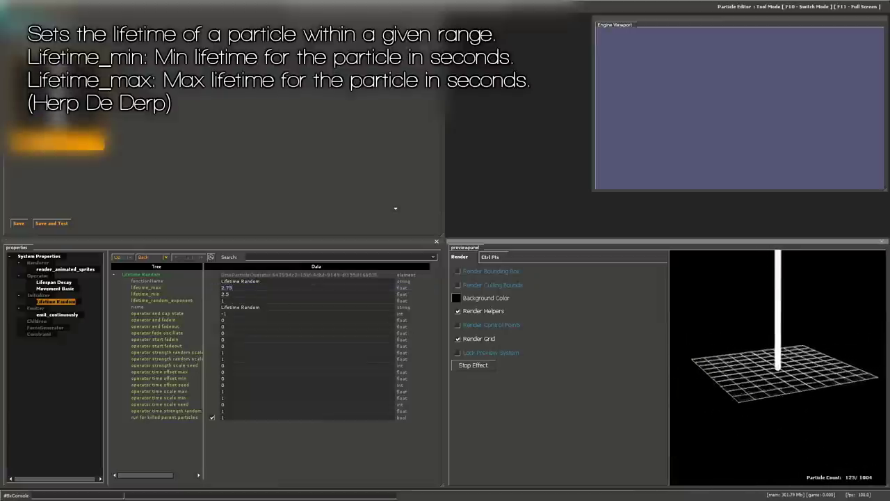
right_drag(703, 334, 702, 359)
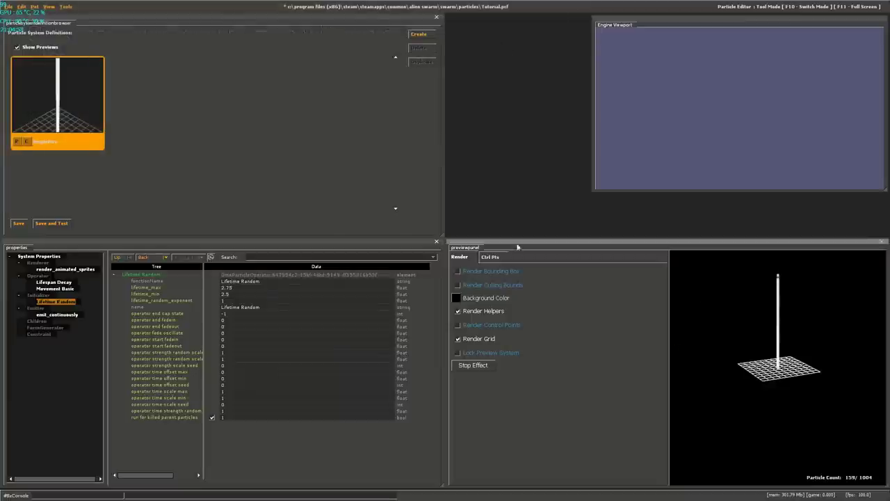
- Shorten the particle lifetime by setting lifetime_min to .75 and lifetime_max to 1
drag(235, 294, 193, 294)
text(.3)
key(Return)
key(BackSpace)
text(75)
drag(237, 288, 200, 288)
text(1)
key(Return)
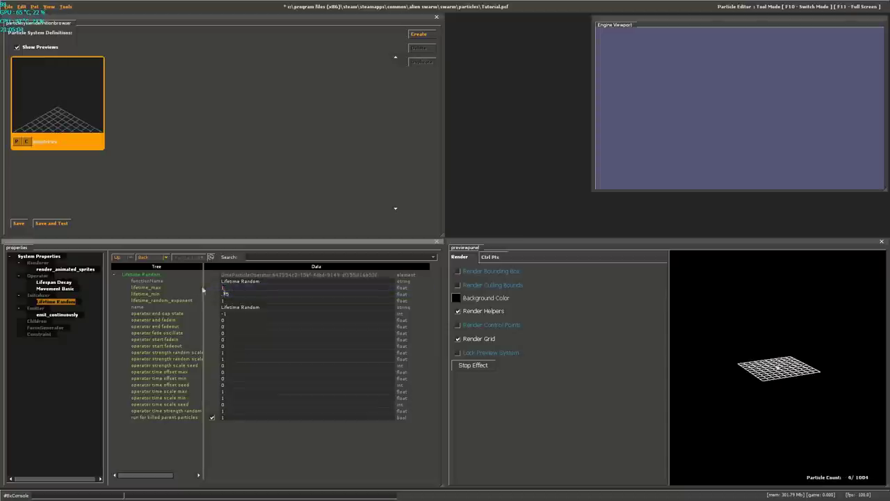
scroll(800, 389, up, 5)
scroll(802, 391, up, 4)
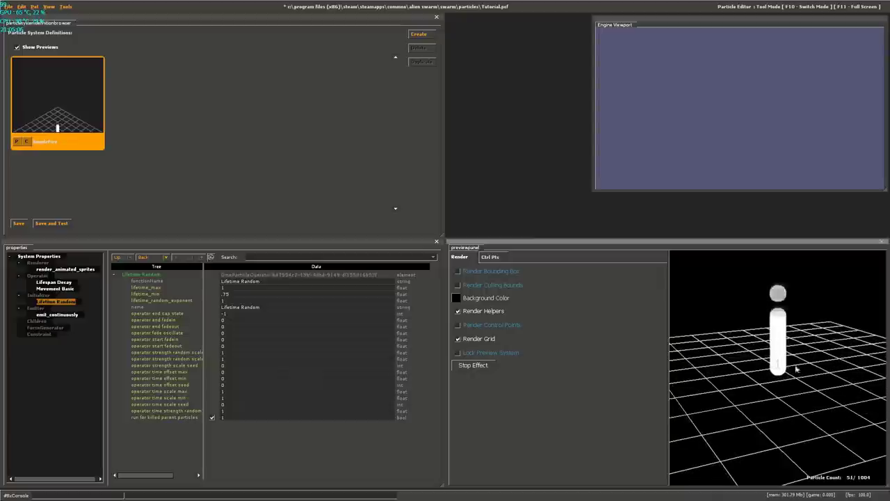
- Add the Position Within Box Random initializer to the SimpleFire system
click(57, 314)
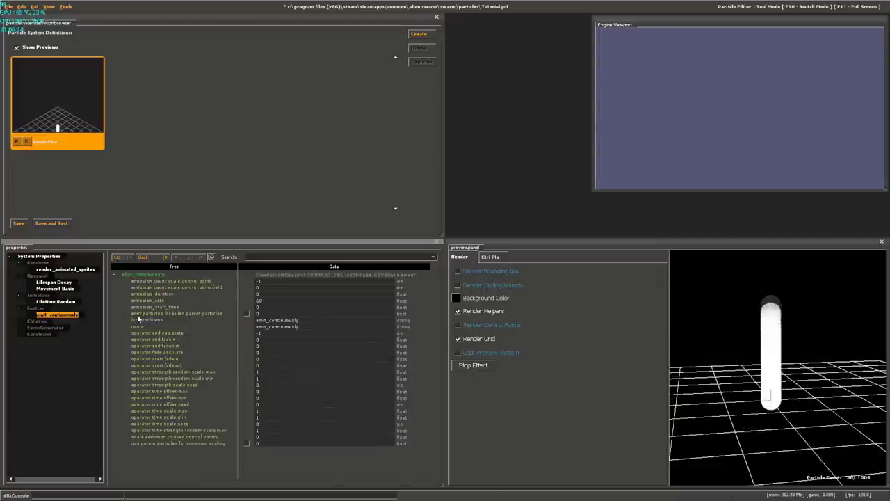
right_click(38, 295)
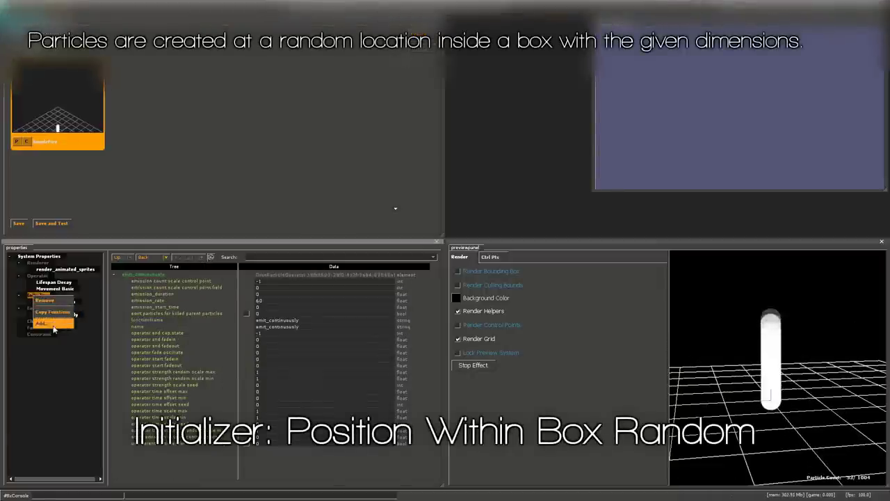
click(43, 323)
drag(499, 240, 500, 284)
scroll(498, 284, up, 1)
click(435, 242)
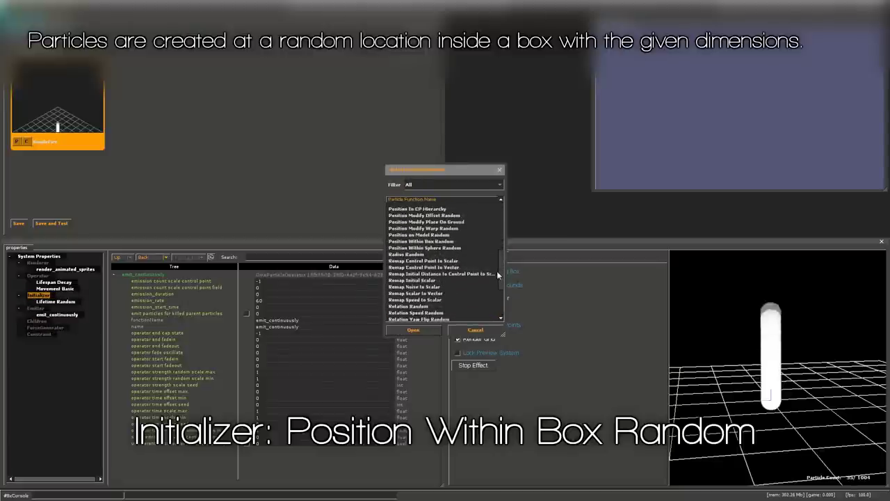
drag(697, 400, 717, 373)
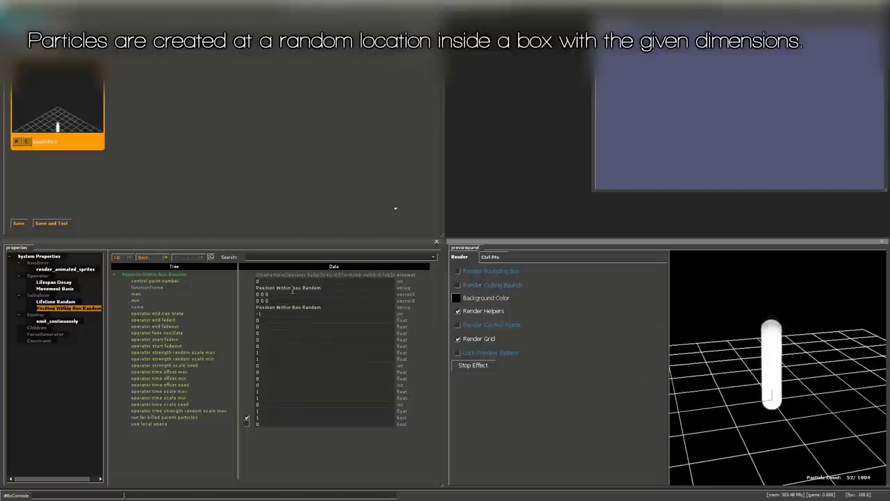
- Set the max of the Position Within Box Random initializer to 5 5 0
click(257, 294)
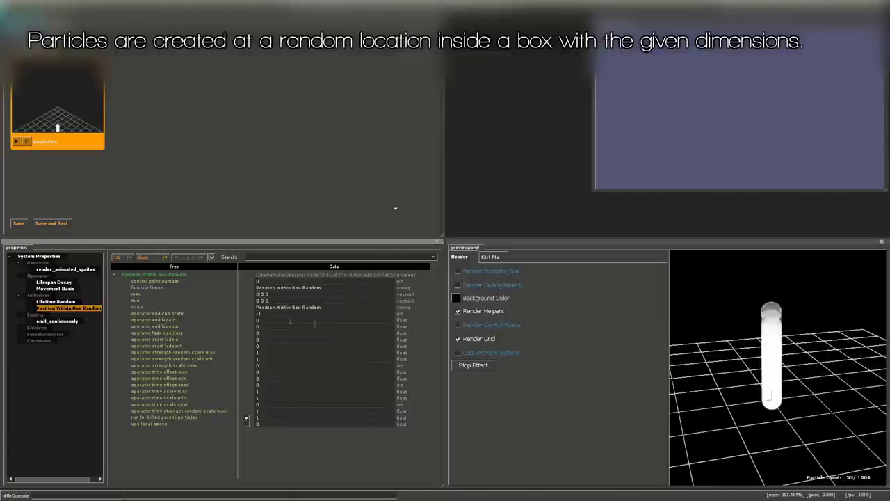
click(259, 295)
key(BackSpace)
text(5)
click(264, 296)
key(BackSpace)
text(5 5)
- Set the min of the Position Within Box Random initializer to -5 -5 0
click(258, 302)
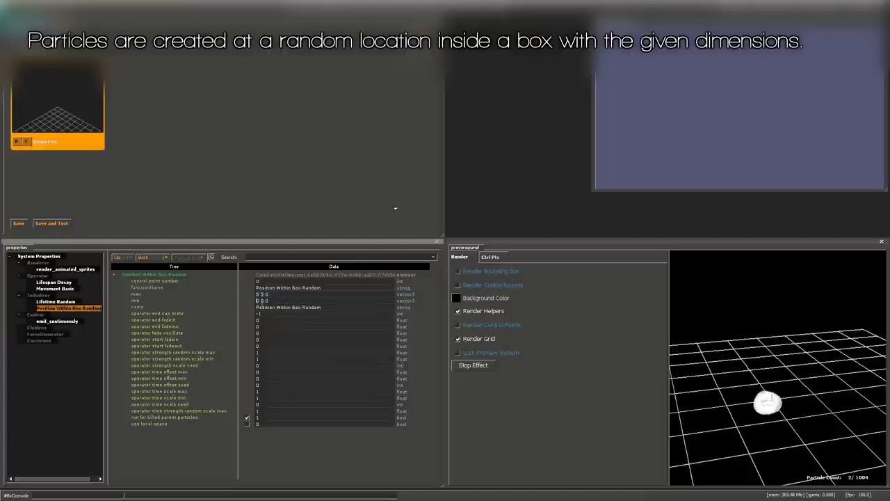
text(-5)
key(Delete)
key(Right)
text(-5)
key(Delete)
key(Return)
- Examine the spread of the particles in the preview from several angles and distances
right_drag(734, 392, 734, 351)
drag(735, 351, 752, 410)
mouse_move(751, 411)
right_down()
mouse_move(751, 386)
mouse_move(752, 411)
right_up()
drag(751, 411, 739, 372)
mouse_move(738, 372)
right_down()
mouse_move(739, 400)
mouse_move(739, 379)
right_up()
drag(738, 379, 747, 357)
right_drag(747, 358, 747, 383)
- Add the Color Random initializer to the SimpleFire system
right_click(34, 295)
click(54, 324)
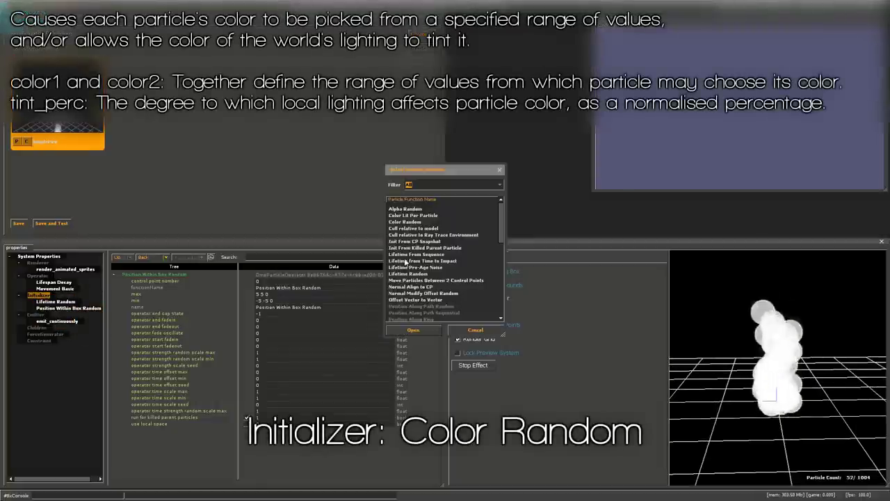
double_click(418, 222)
click(248, 282)
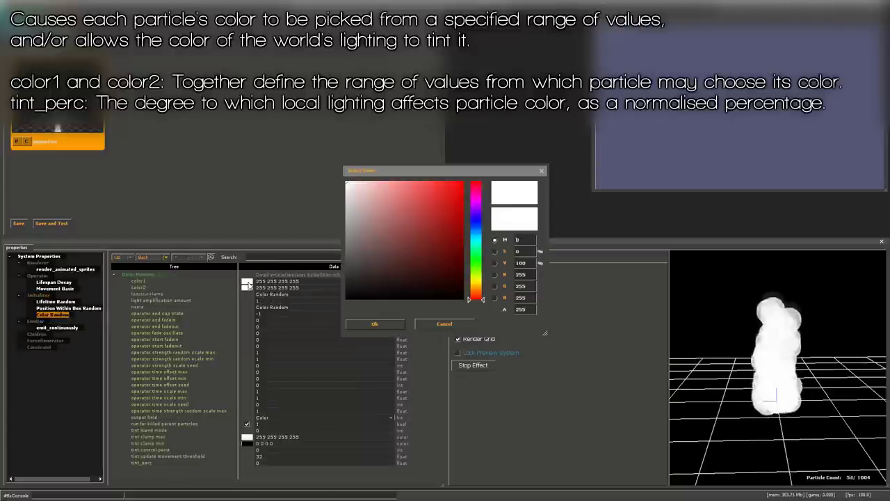
drag(478, 285, 477, 291)
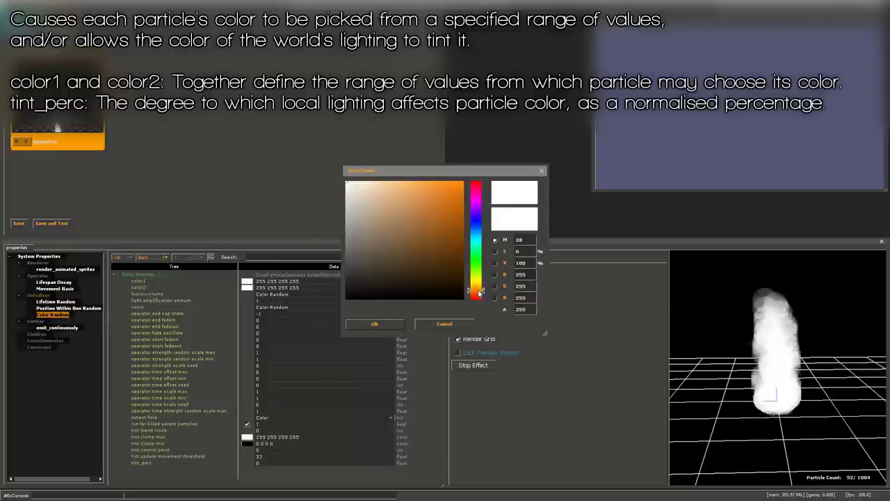
drag(457, 192, 477, 150)
click(380, 327)
- Set color2 of the Color Random initializer to a fully saturated, redder orange
click(247, 288)
drag(479, 299, 479, 292)
click(462, 182)
click(479, 294)
click(390, 325)
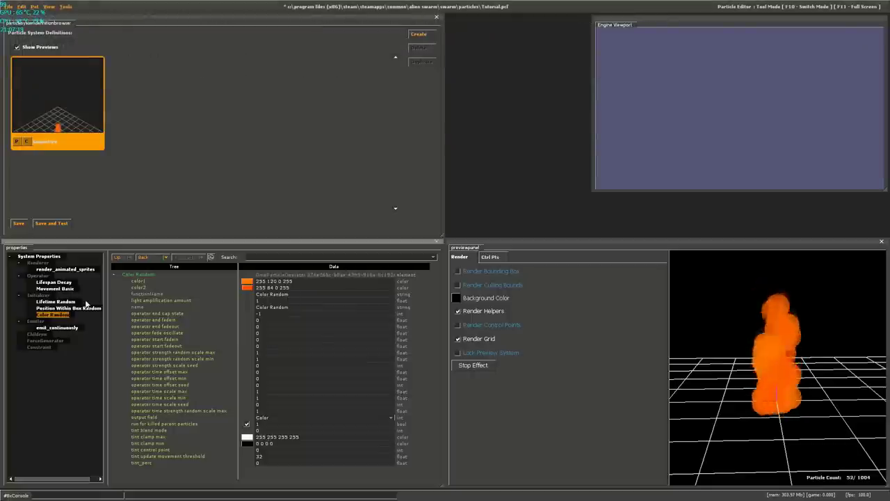
- Add the Radius Random initializer to the SimpleFire system
right_click(36, 296)
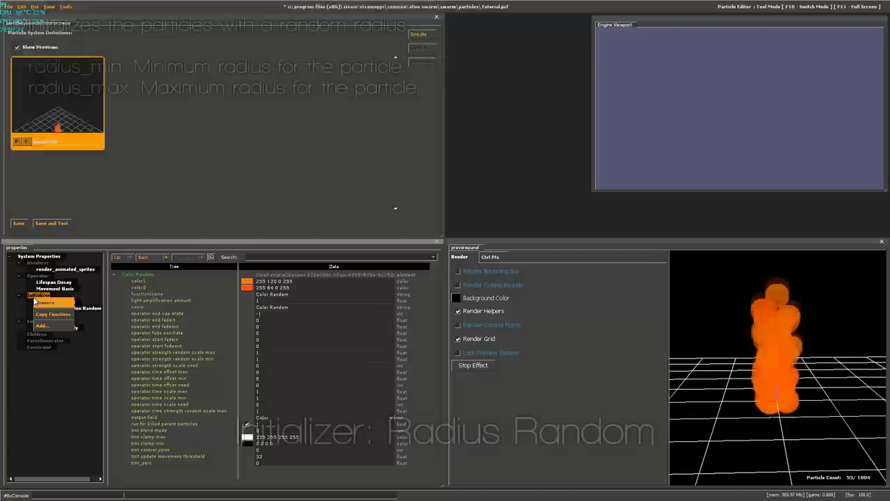
click(66, 326)
scroll(453, 283, down, 10)
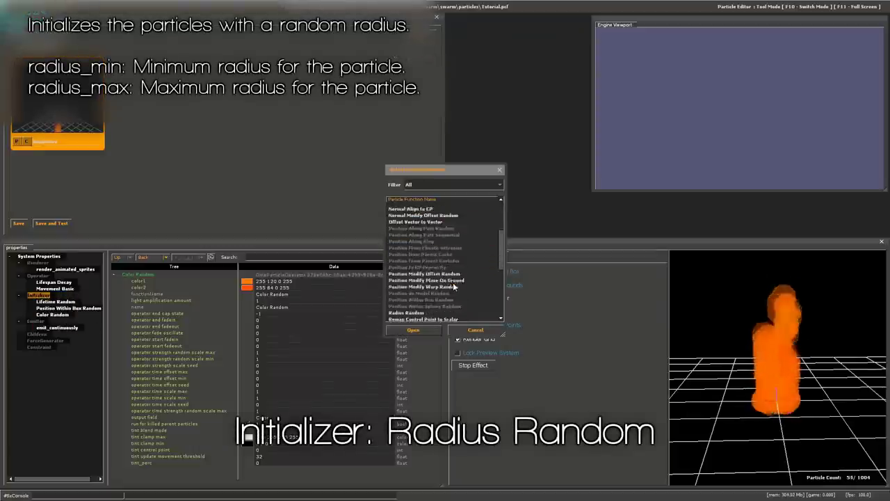
double_click(411, 254)
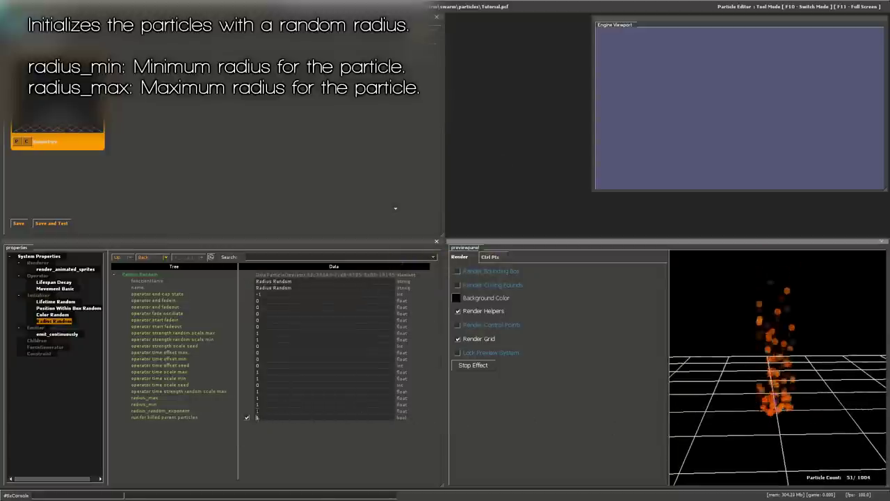
- Set the Radius Random initializer's radius_min to 5
drag(263, 398, 251, 407)
double_click(259, 404)
text(5)
key(Return)
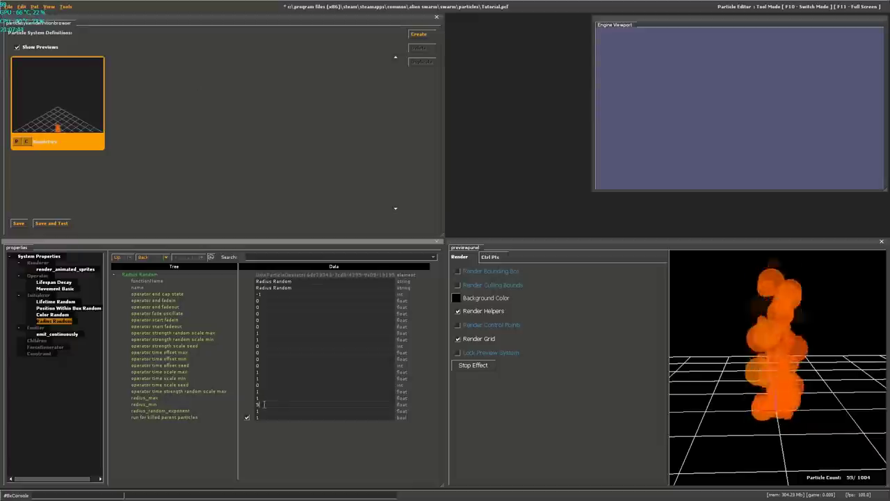
- Set the Radius Random initializer's radius_min to 3 and radius_max to 4.5
text(3)
drag(270, 398, 243, 402)
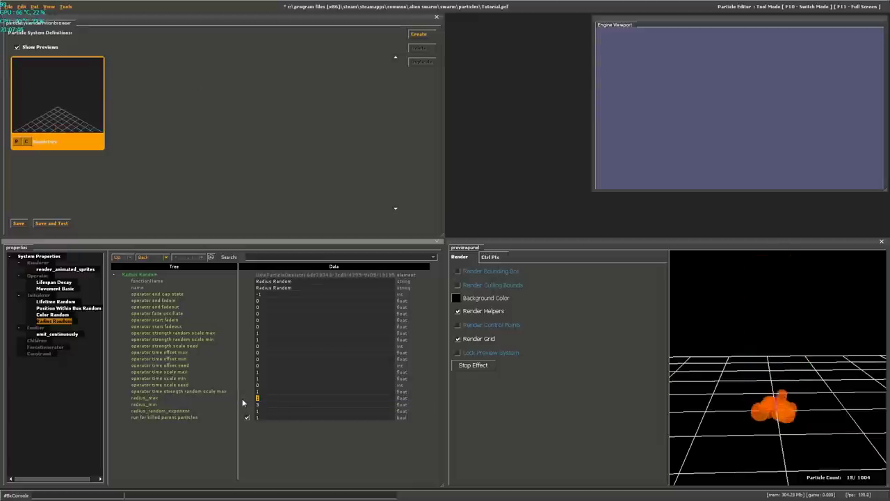
click(243, 399)
key(Return)
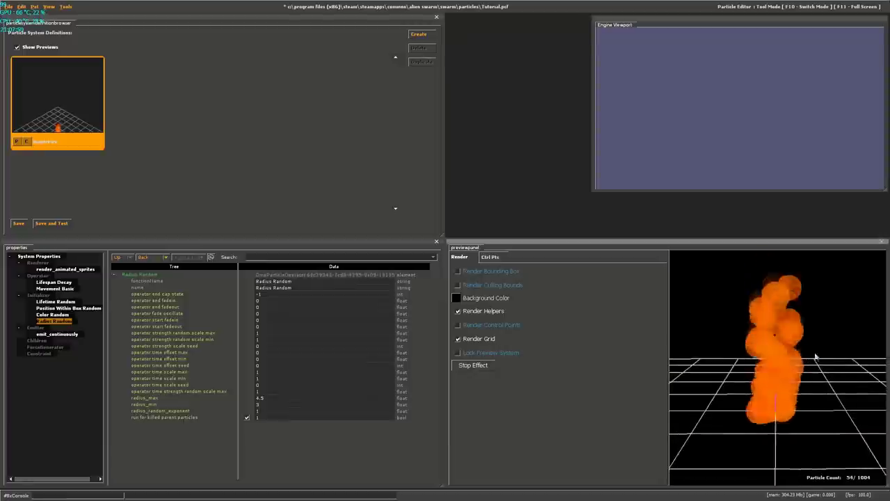
- Reduce radius_min of the Radius Random initializer to 2 and check the particle sizes in the preview
double_click(261, 405)
text(2)
key(Return)
right_drag(738, 409, 737, 401)
right_drag(821, 384, 820, 414)
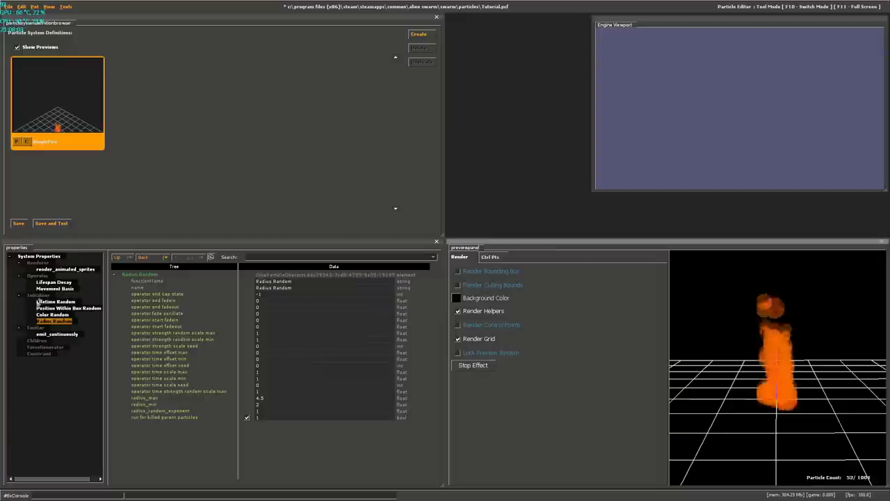
- Add the Alpha Fade Out Random operator to the SimpleFire system
right_click(37, 276)
click(46, 304)
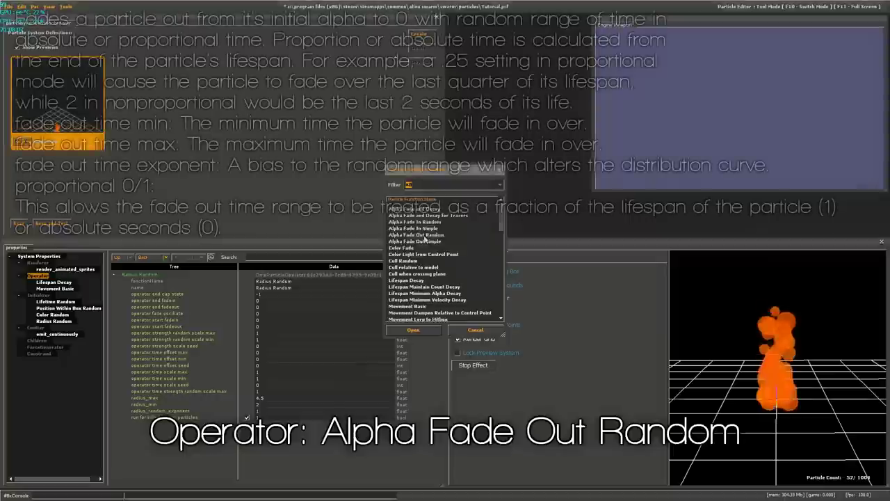
double_click(416, 235)
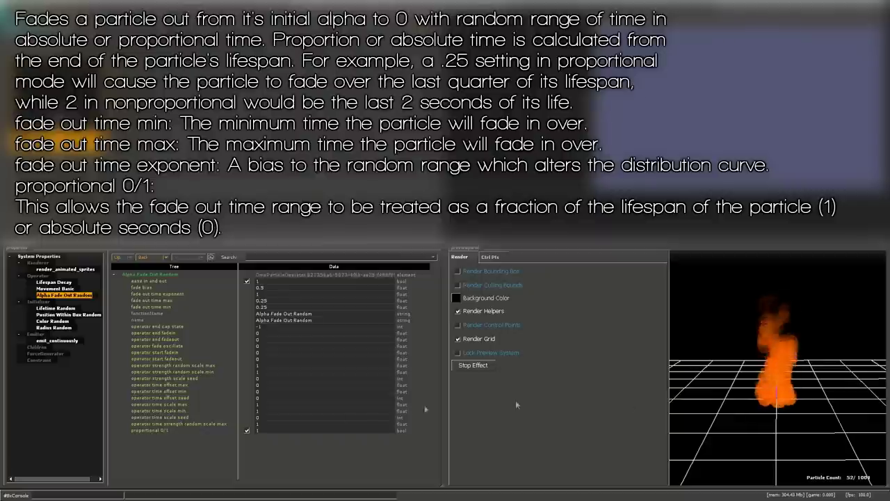
- Set the Alpha Fade Out Random operator's fade out time min to 0.125
double_click(274, 307)
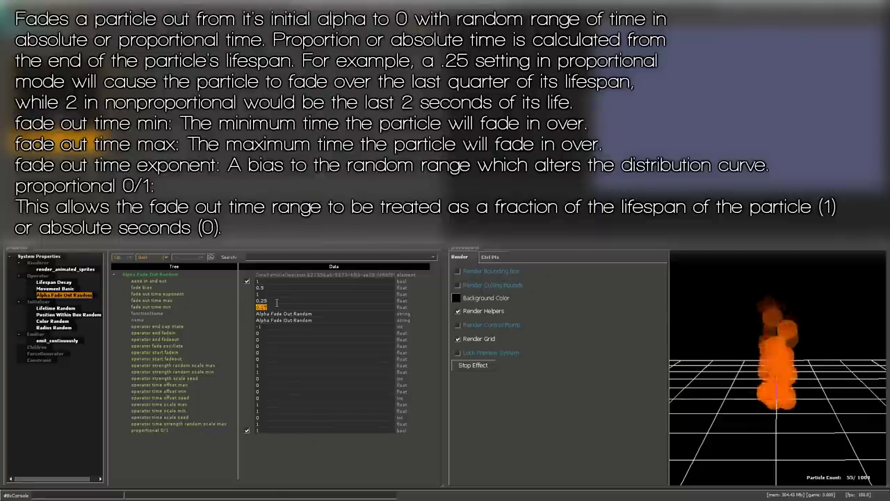
click(274, 300)
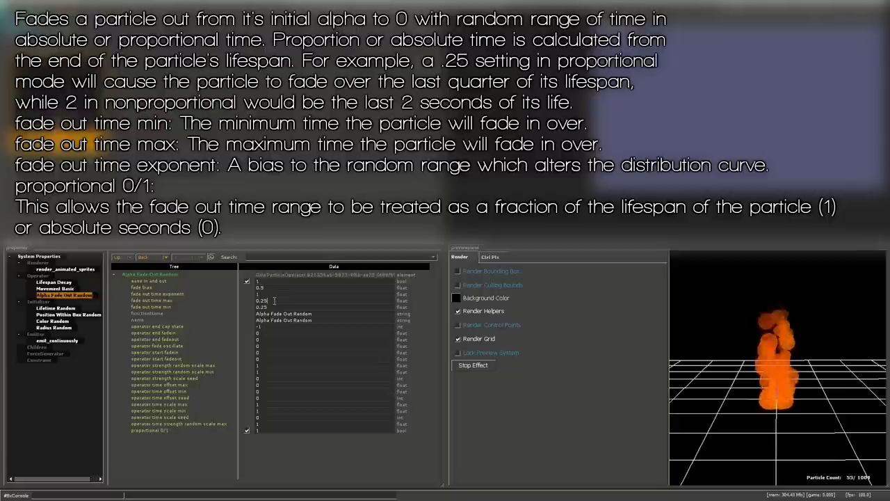
key(BackSpace)
text(0.125)
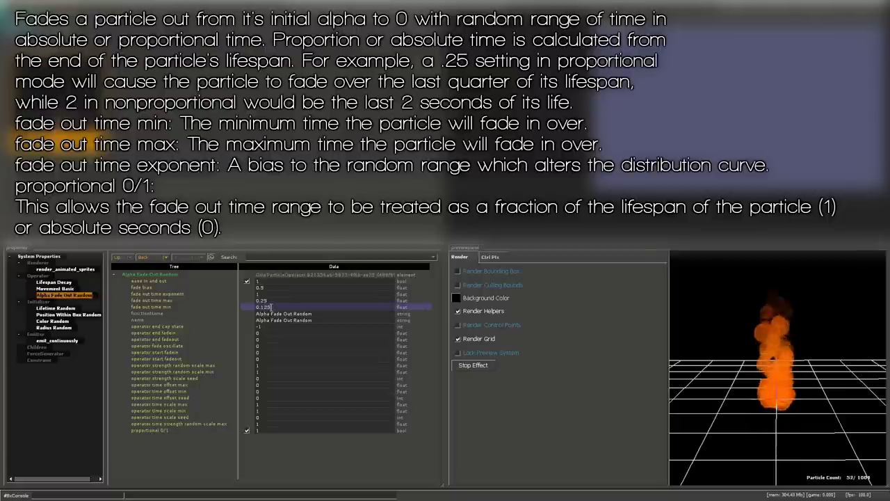
key(Return)
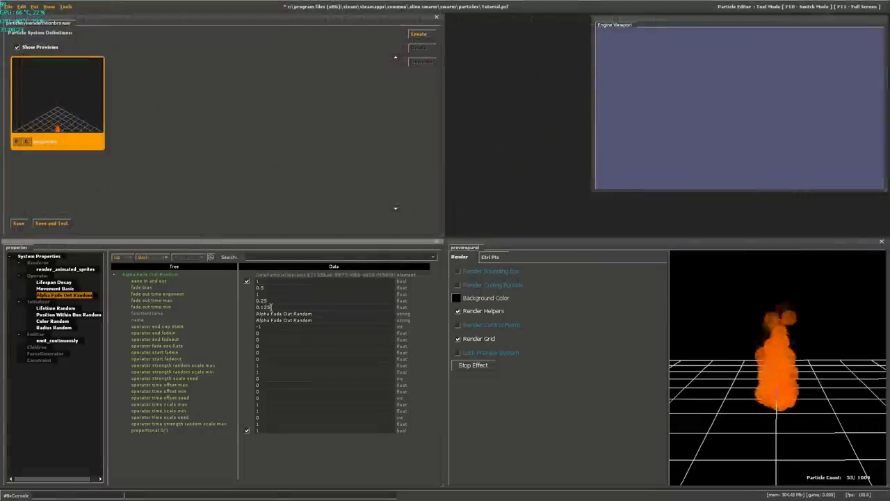
- Set the Alpha Fade Out Random operator's fade out time max to 0.2
click(274, 300)
key(Return)
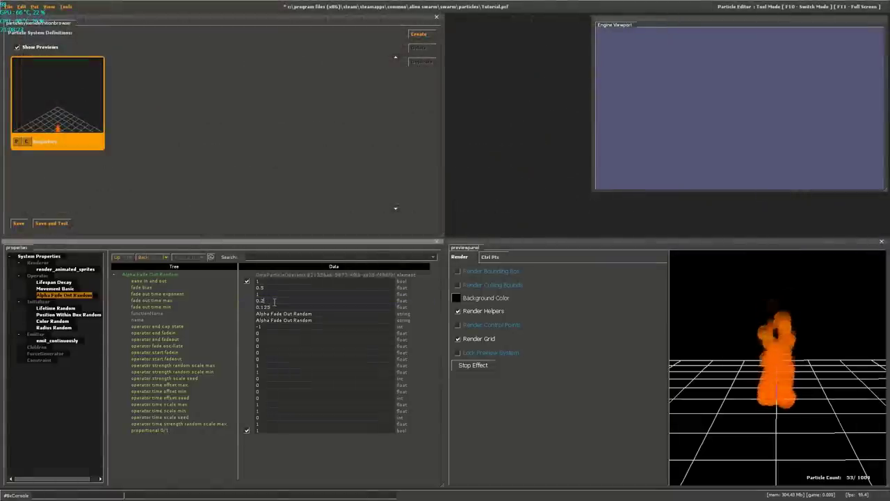
- Add the Alpha Fade In Simple operator to the SimpleFire system
right_click(35, 276)
click(40, 303)
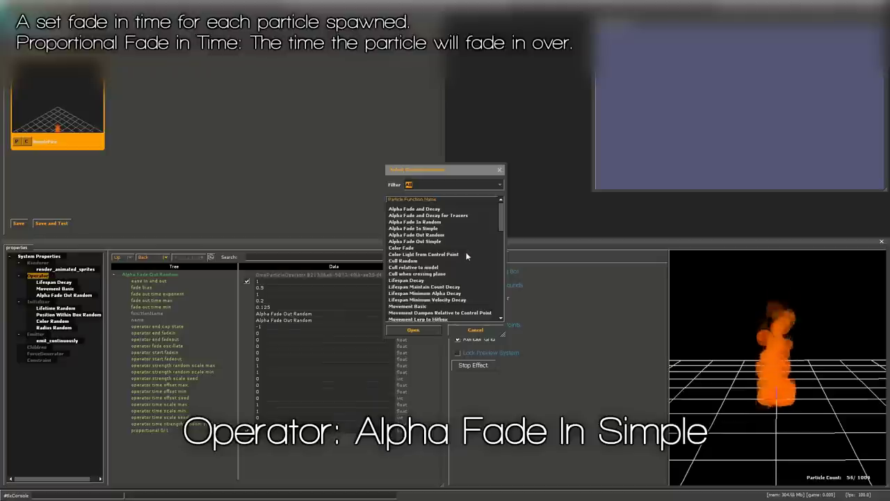
double_click(426, 228)
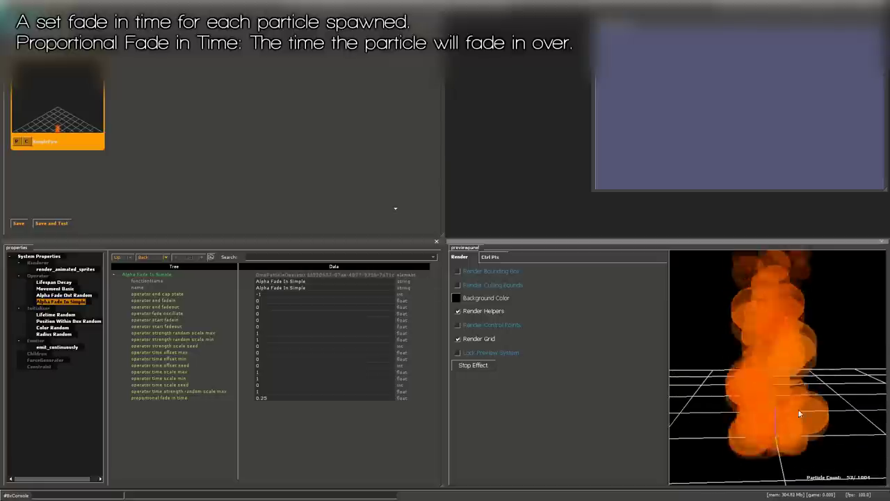
- Try a proportional fade in time of 0.2 on the Alpha Fade In Simple operator and reduce it to 0.1
click(275, 398)
click(271, 397)
key(BackSpace)
key(Return)
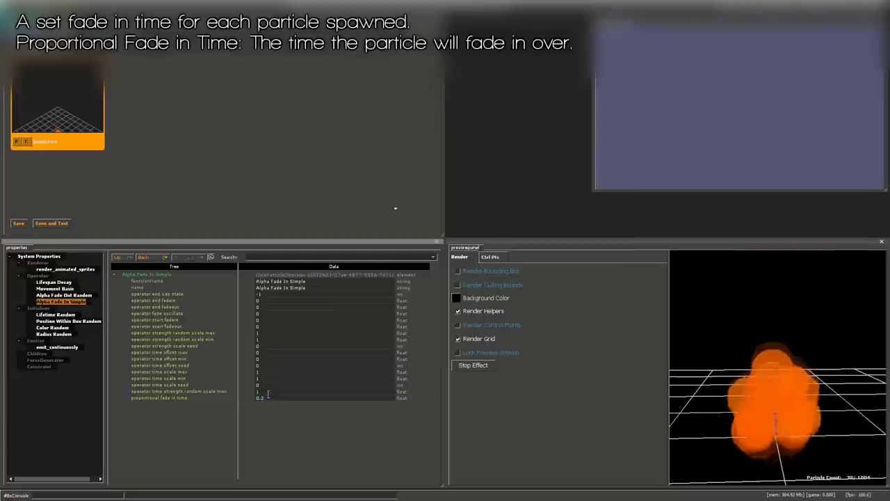
click(273, 399)
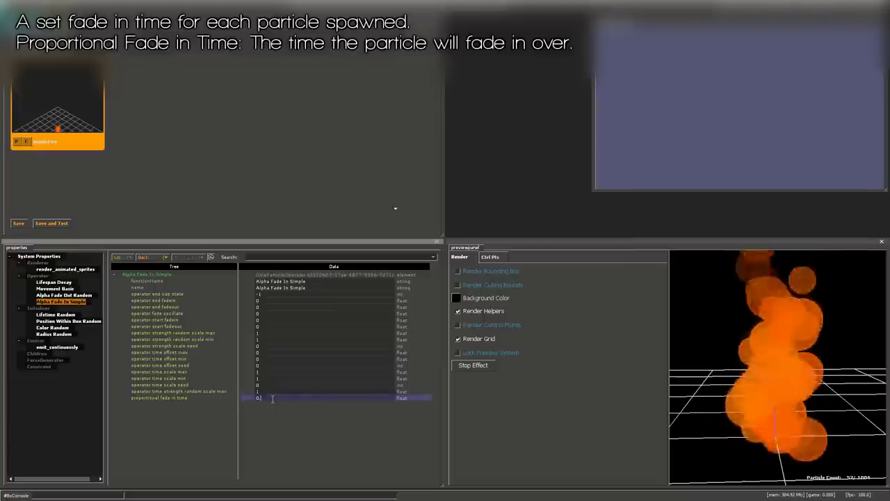
key(BackSpace)
text(1)
key(Return)
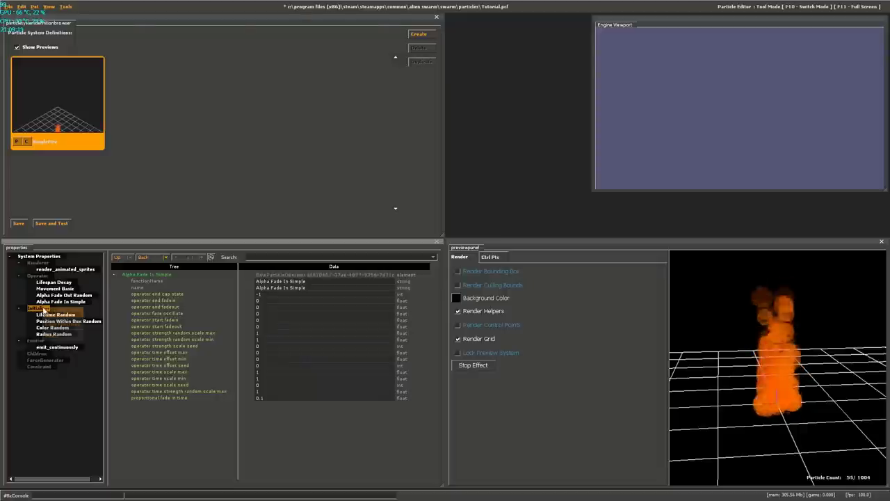
- Add the Alpha Random initializer to the SimpleFire system
right_click(59, 324)
click(63, 334)
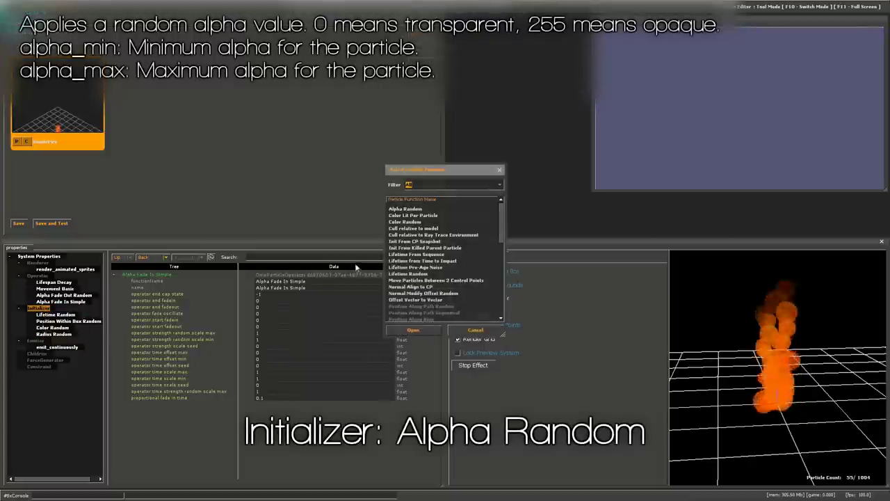
double_click(406, 209)
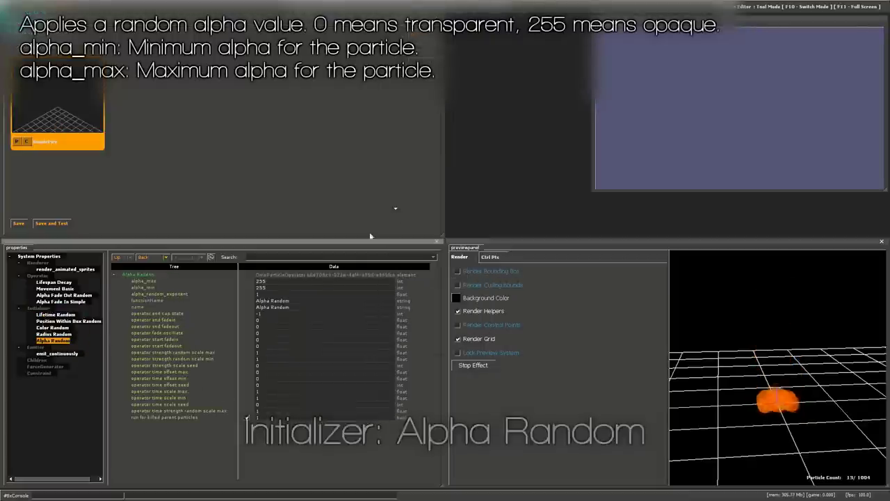
- Set the Alpha Random initializer's alpha_min to 80 and alpha_max to 160
double_click(285, 288)
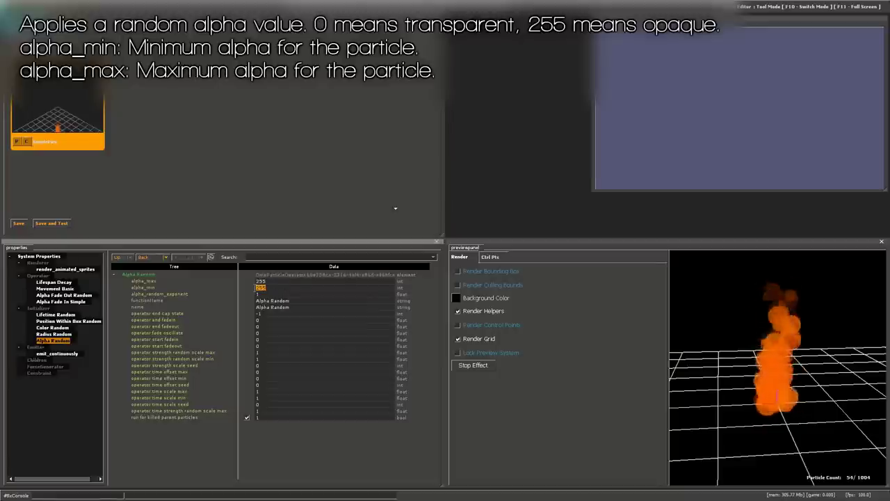
text(80)
double_click(290, 281)
text(15)
text(60)
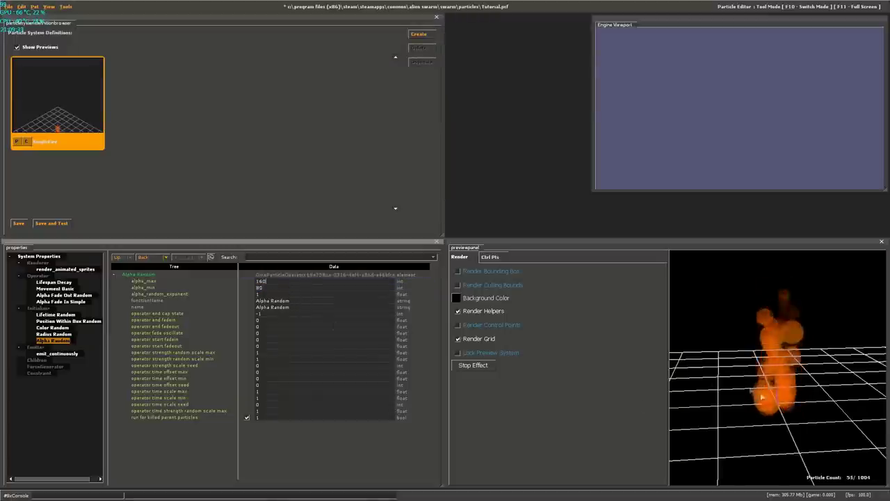
- Check the Lifetime Random settings and add the Color Fade operator to the SimpleFire system
click(55, 315)
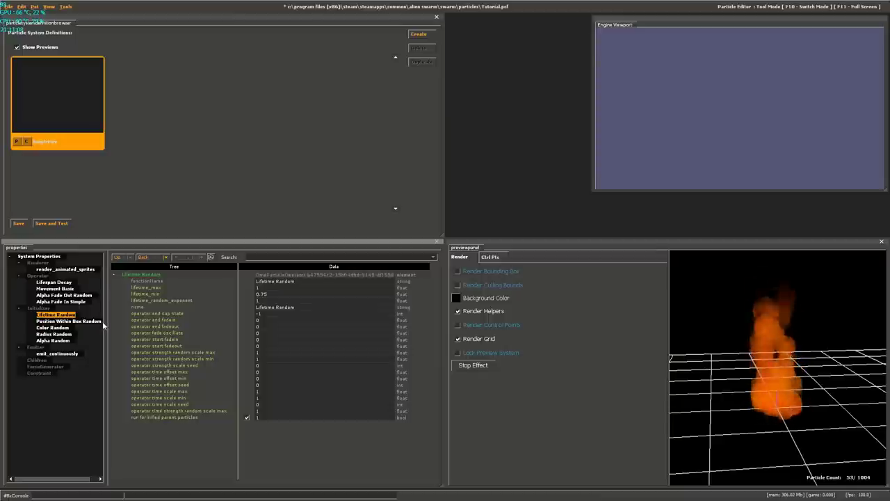
right_click(41, 276)
click(74, 306)
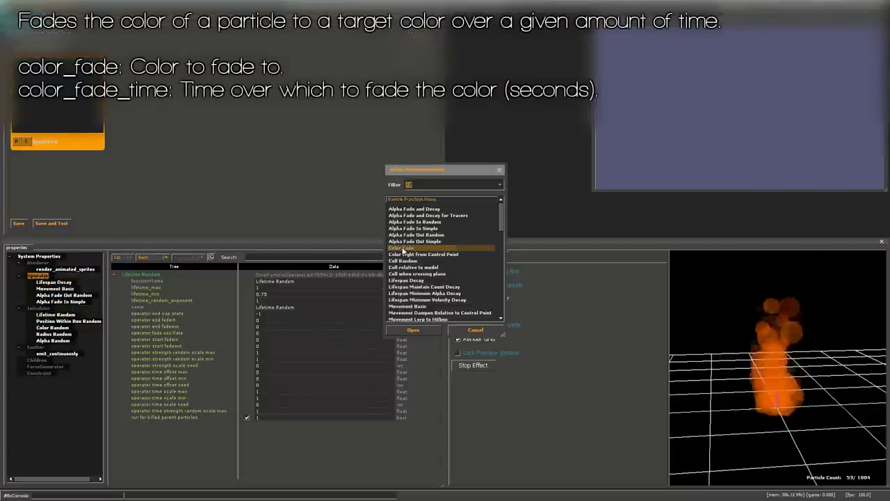
double_click(401, 248)
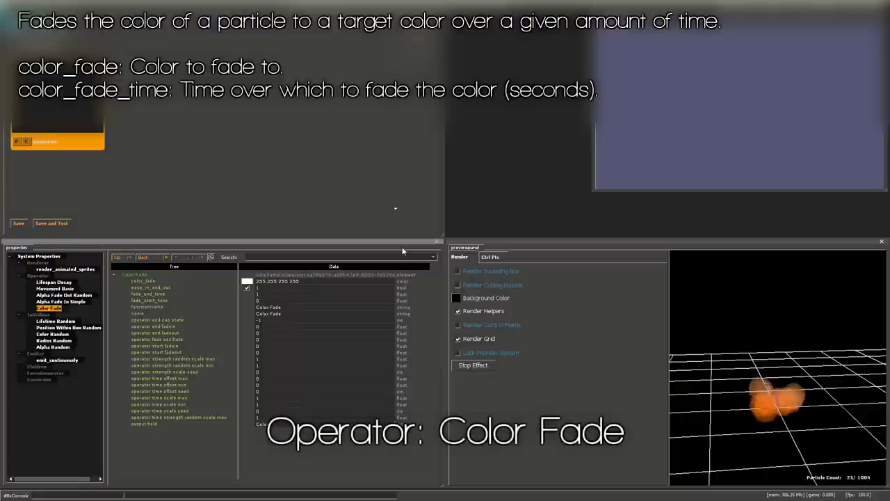
- Set the Color Fade operator's color_fade to a saturated blue, RGB 13 76 255
click(247, 282)
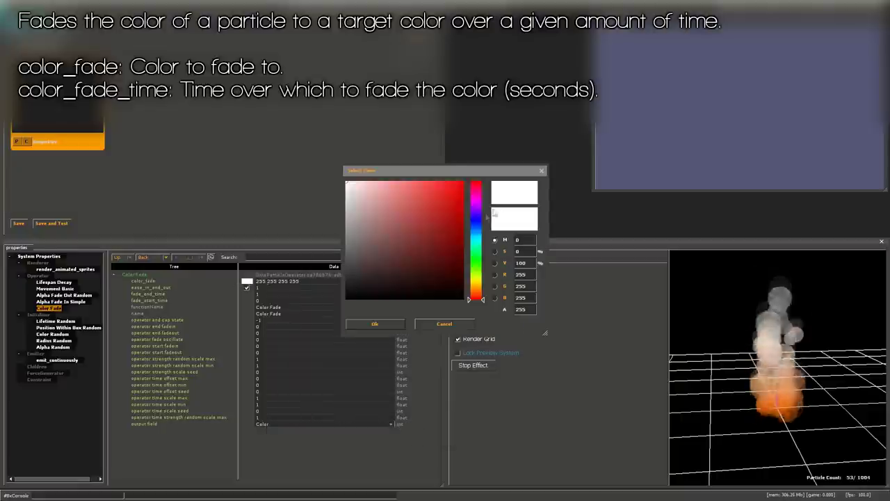
click(477, 222)
click(437, 182)
click(477, 226)
click(459, 179)
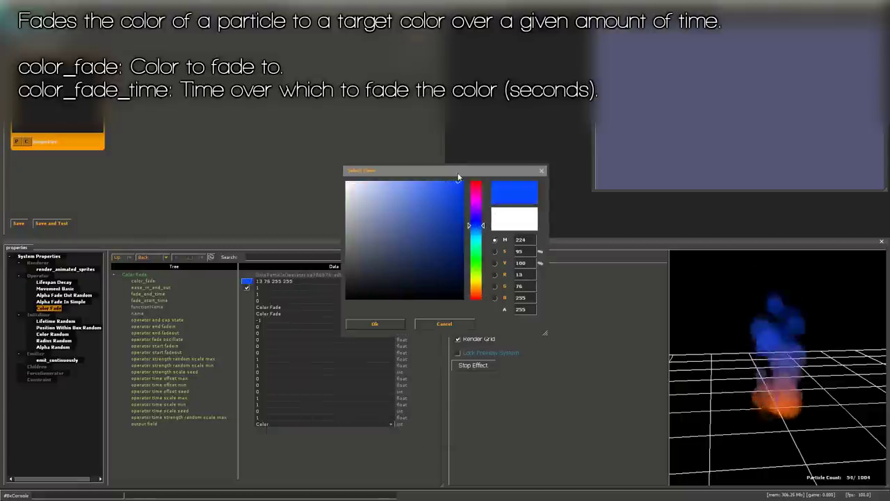
click(374, 324)
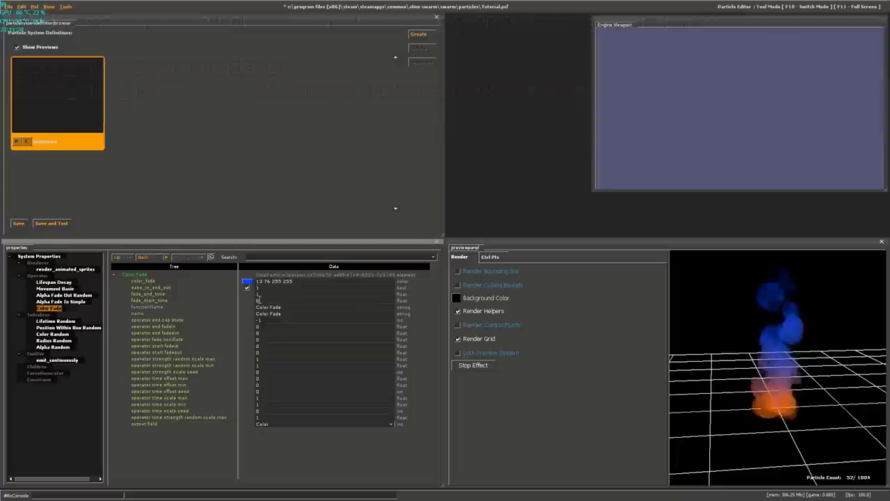
- Set the Color Fade operator's fade_start_time to 1 and fade_end_time to 0, and lower fade_end_time to -.2
text(1)
drag(270, 294, 245, 292)
text(0)
key(Return)
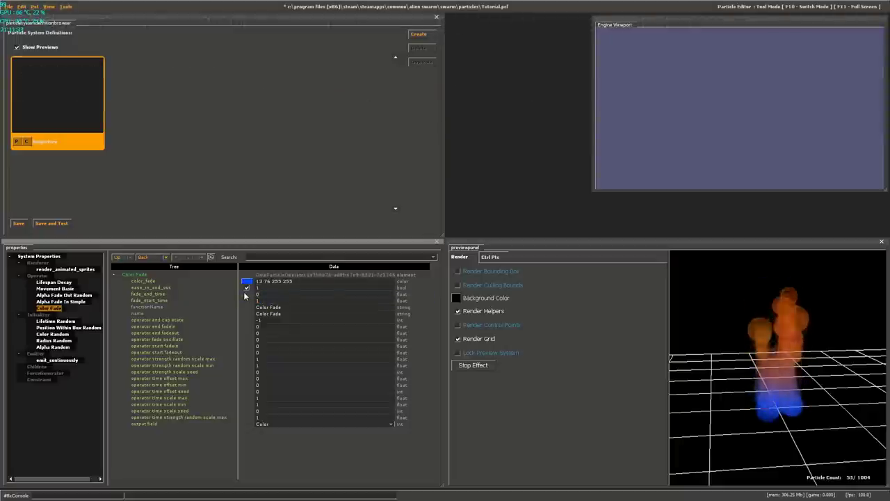
drag(262, 295, 256, 296)
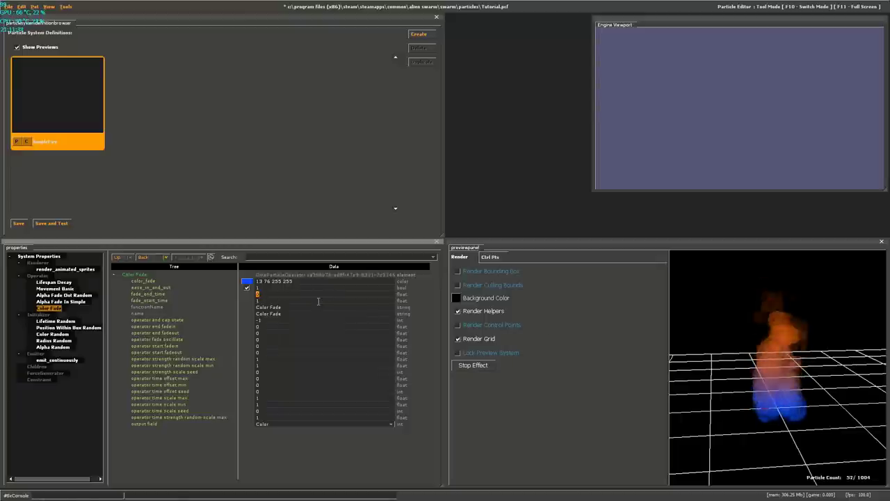
text(-)
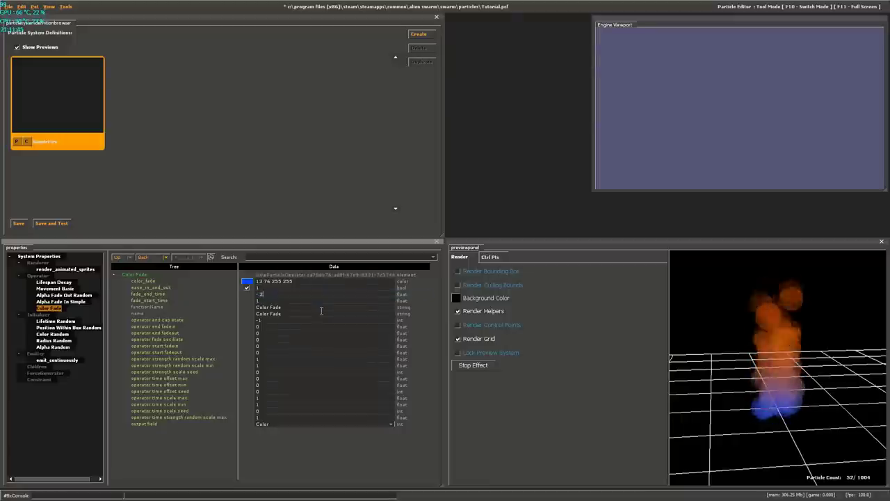
- Review SimpleFire's max_particles, the emit_continuously emission_rate and the Lifetime Random lifetime range
click(83, 97)
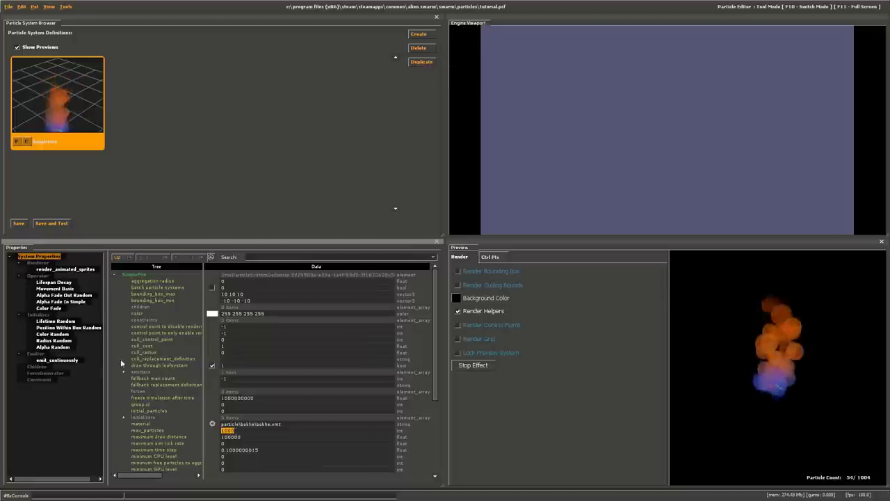
click(67, 360)
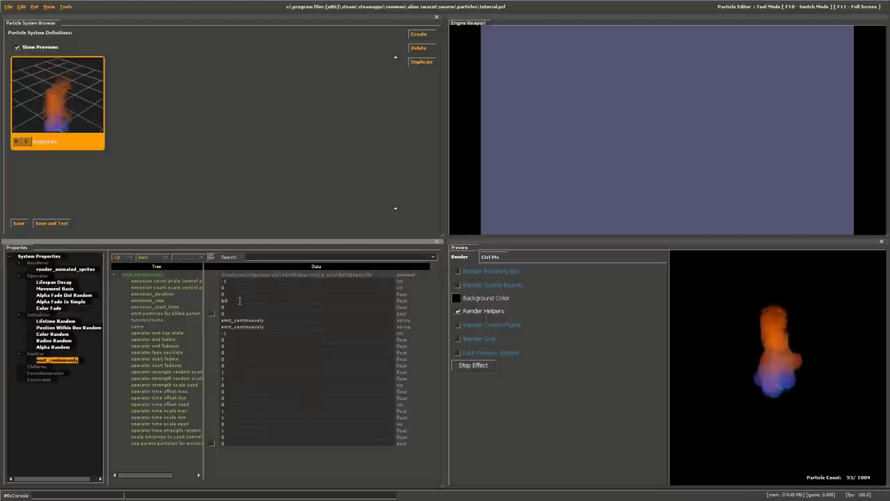
click(57, 321)
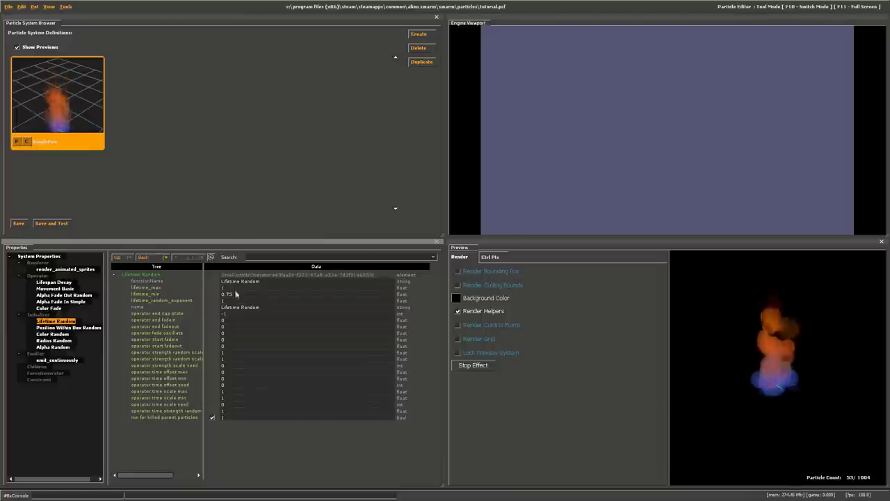
- Set max_particles to 60 in SimpleFire's system properties and save the particle file
click(38, 256)
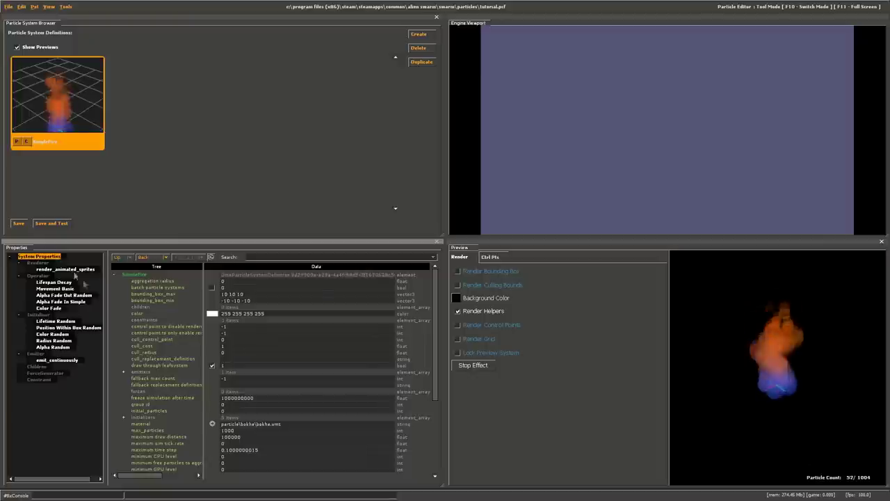
click(249, 431)
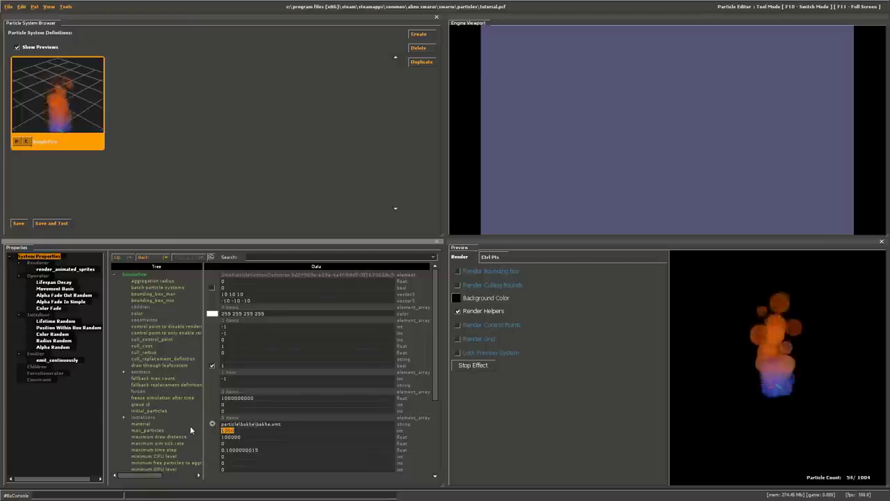
text(60)
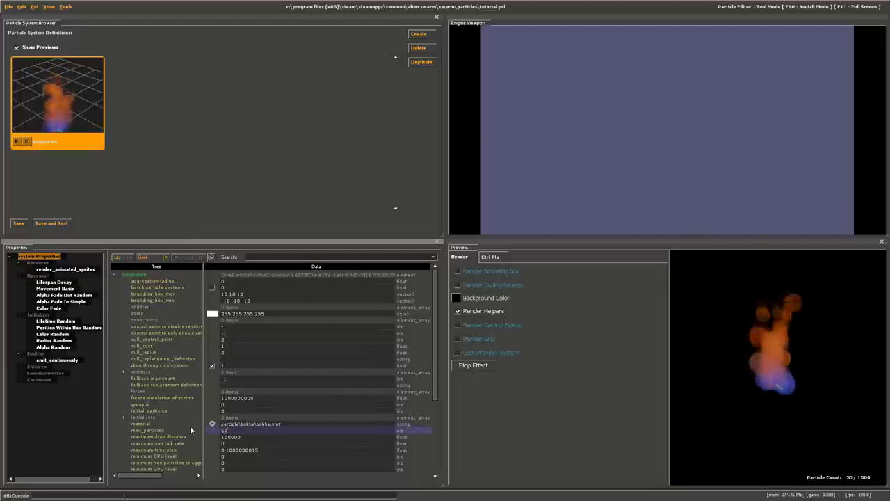
key(Return)
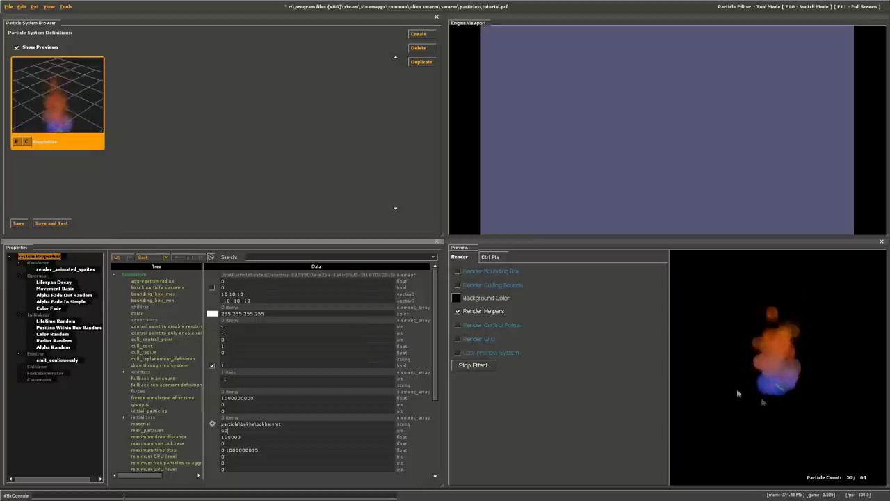
click(19, 224)
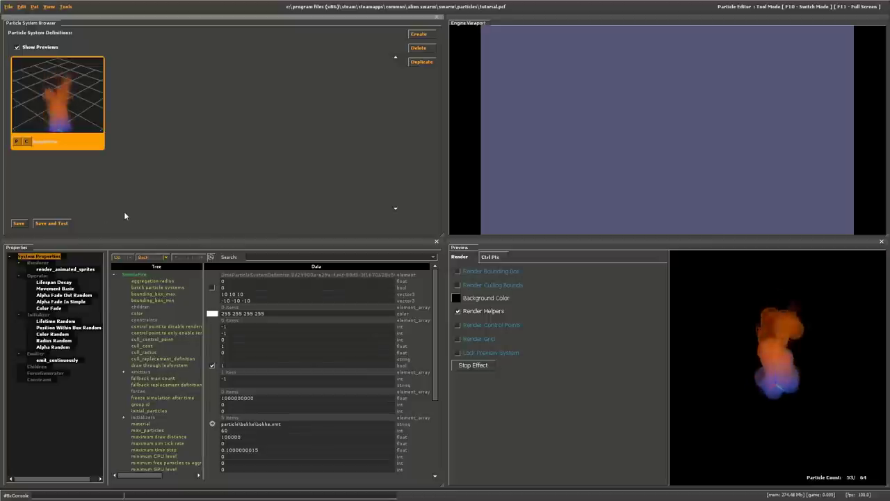
- Switch to Alien Swarm Authoring Tools and launch the Hammer World Editor
key(super)
click(227, 492)
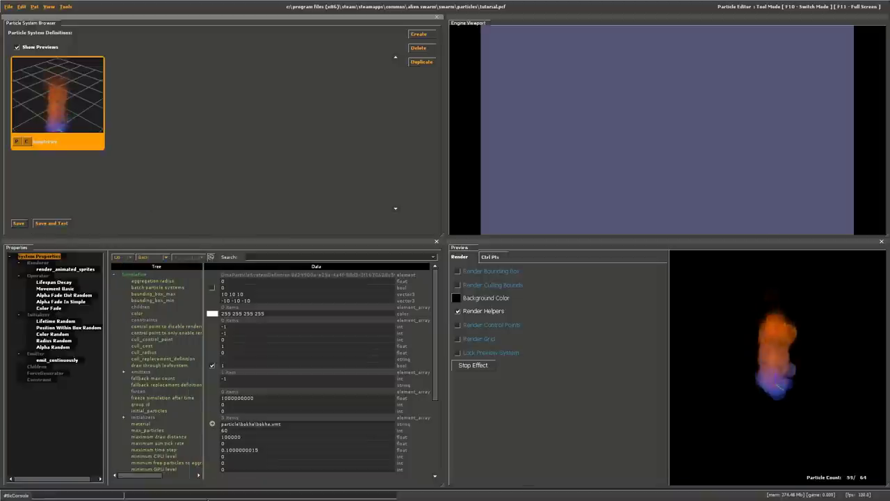
click(153, 491)
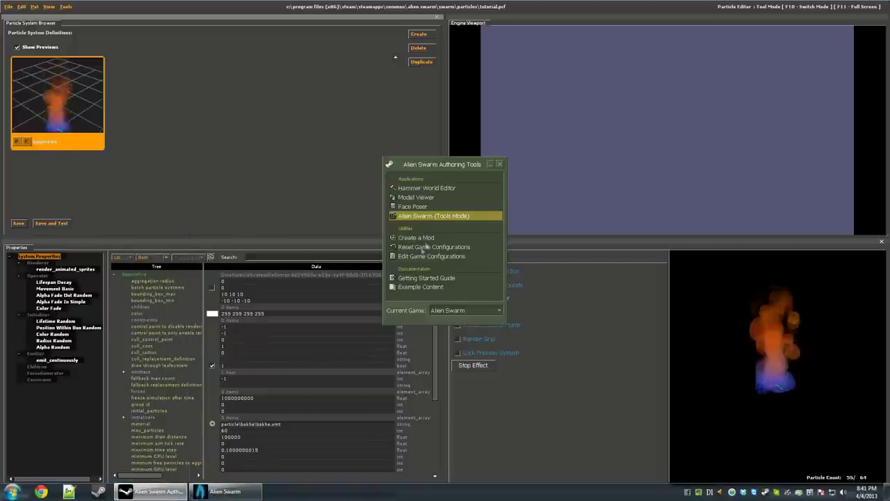
click(427, 189)
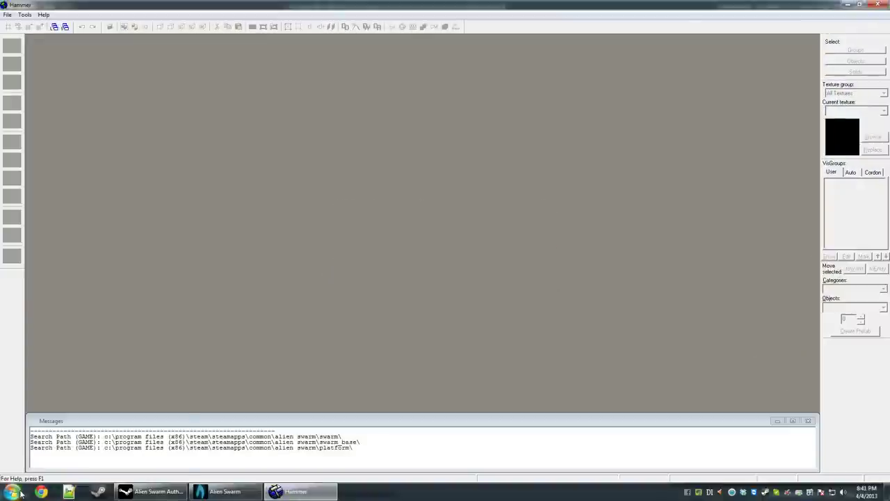
- In Windows Explorer, open the SteamApps\common\alien swarm\swarm\particles folder and go to the files near the end of its list
key(super)
click(154, 336)
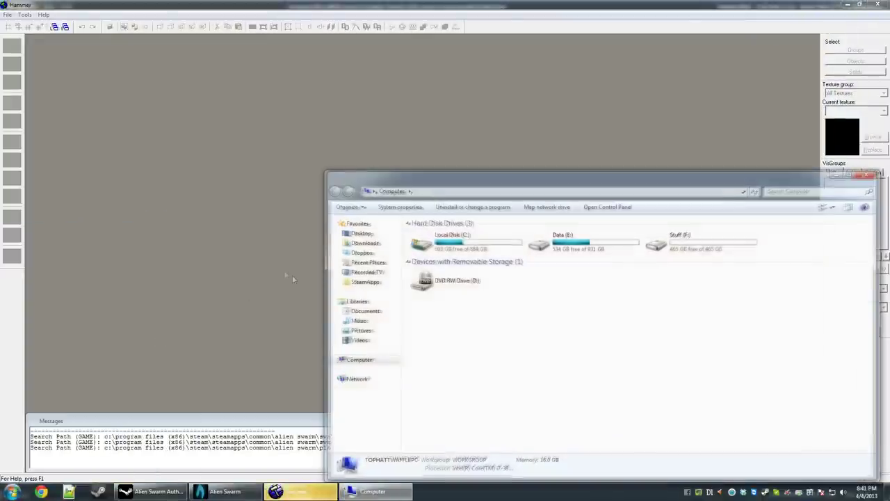
click(369, 282)
double_click(445, 235)
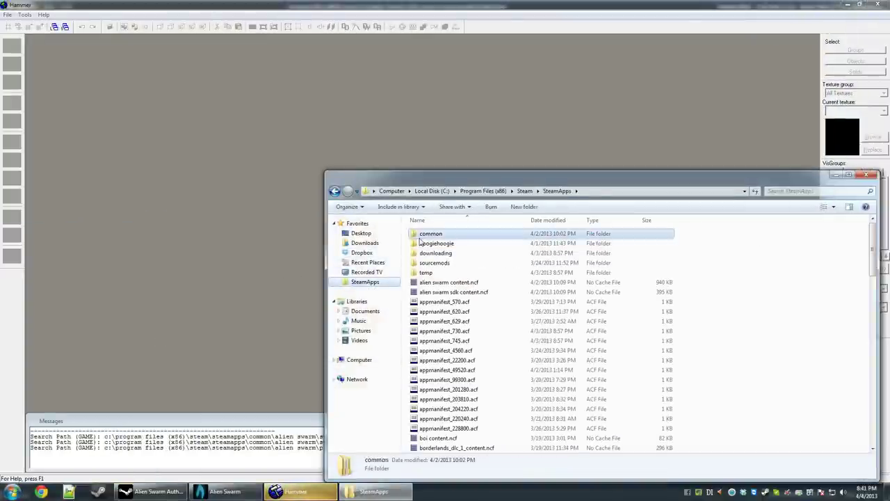
double_click(445, 235)
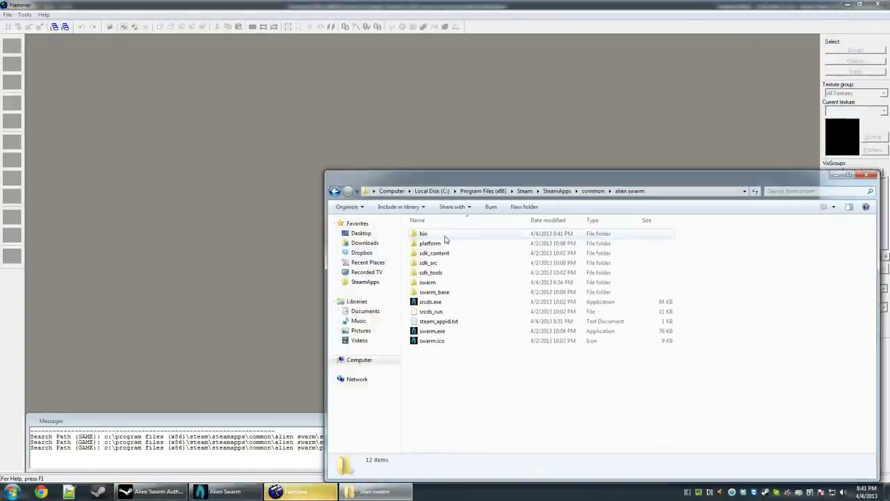
double_click(465, 283)
drag(436, 178, 312, 130)
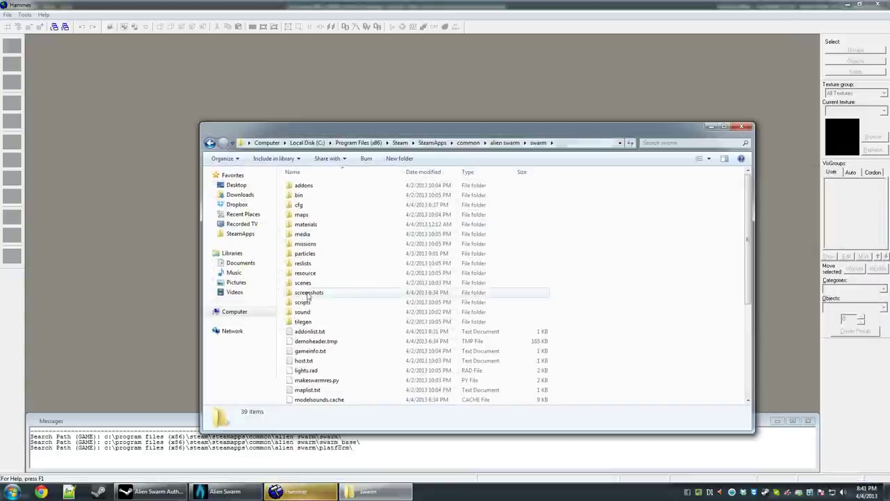
double_click(327, 258)
scroll(369, 322, down, 8)
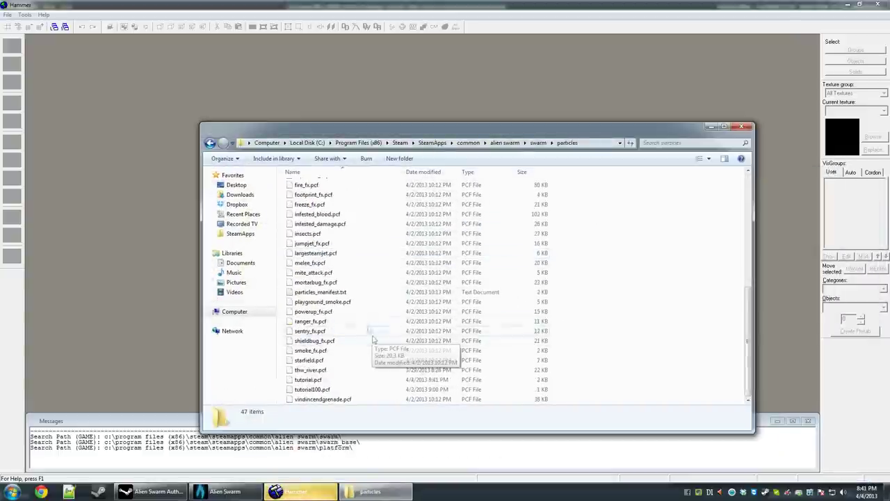
- Open particles_manifest.txt and duplicate the particles/bokhe.pcf file entry on a new line directly beneath the original
double_click(361, 293)
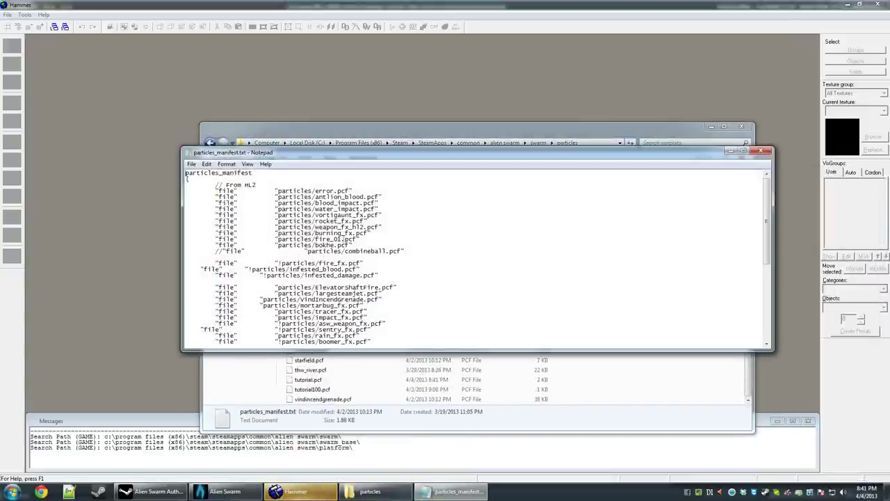
drag(357, 244, 216, 245)
key(ctrl+c)
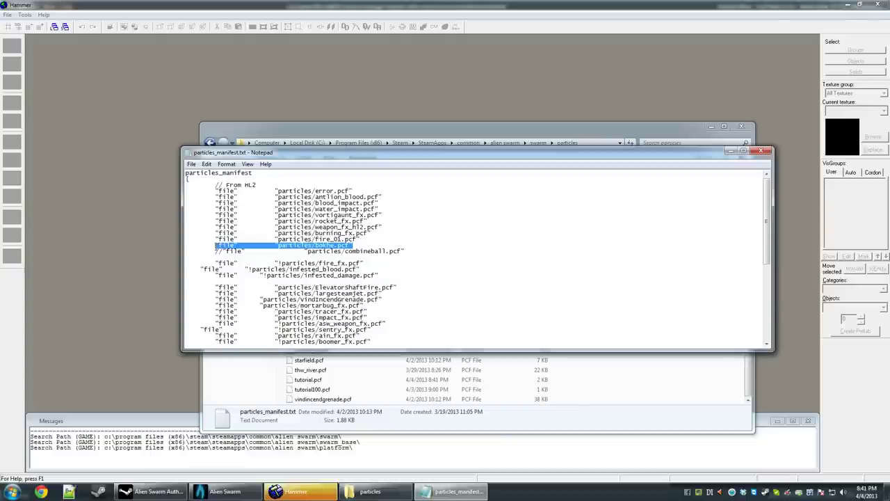
click(361, 247)
key(Return)
key(Tab)
key(Tab)
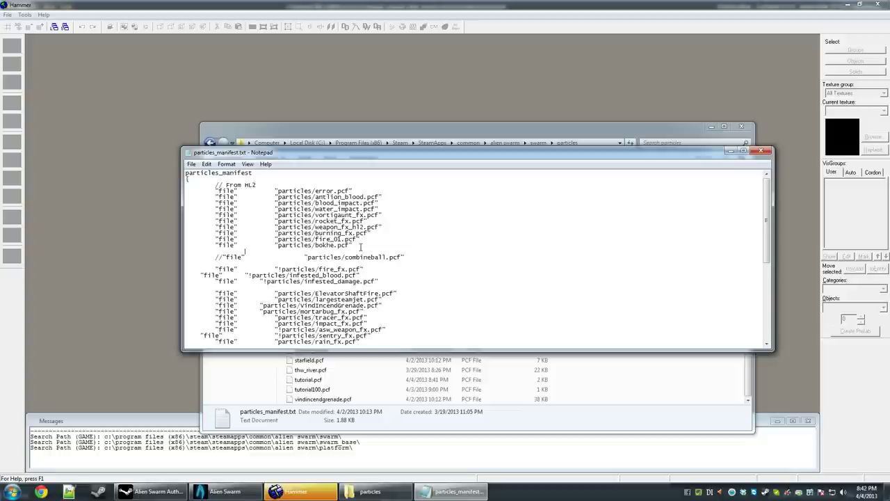
key(ctrl+v)
- Change the duplicated manifest entry to particles/tutorial.pcf, save the file, and close it along with the particles folder
double_click(329, 251)
click(330, 252)
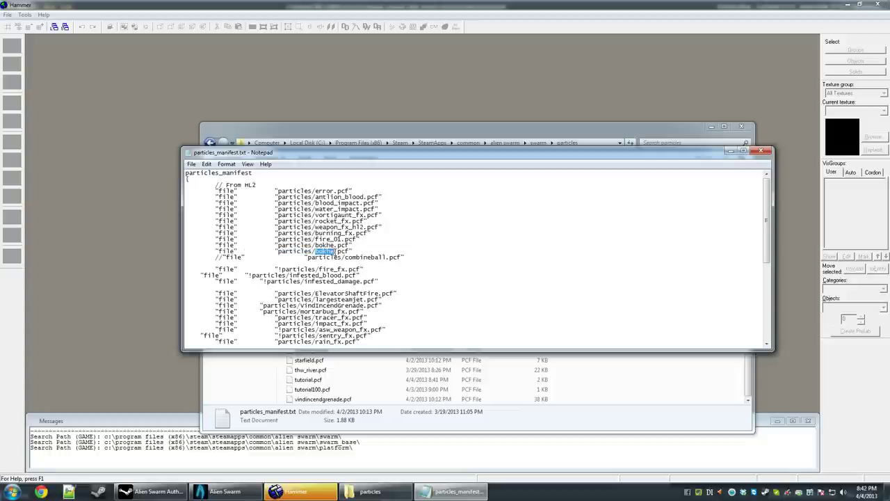
text(tutorial)
key(ctrl+s)
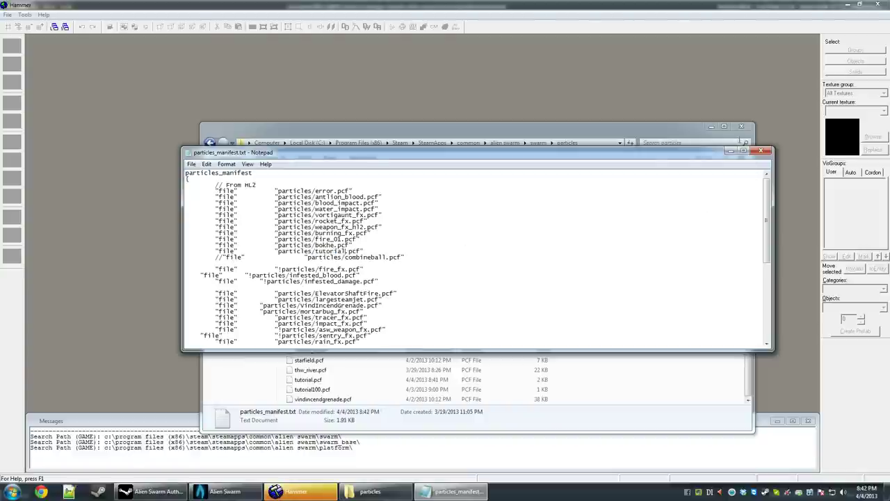
click(766, 155)
click(742, 126)
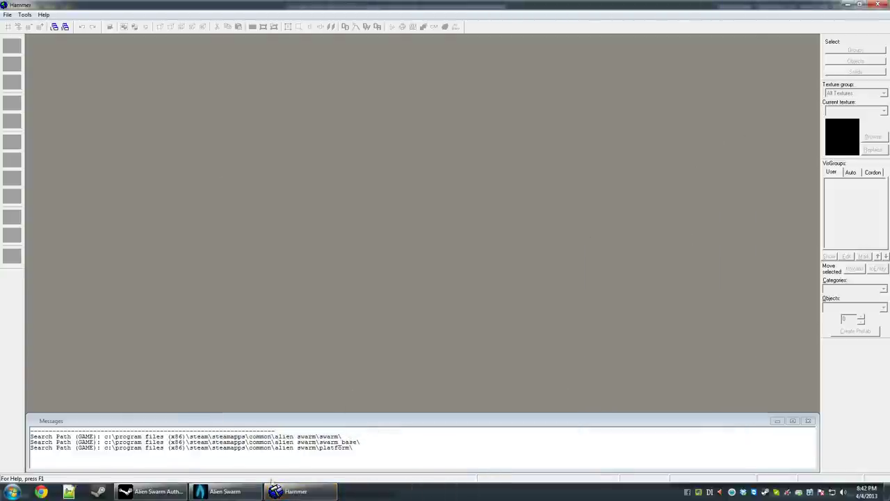
- Switch to the Alien Swarm Particle Editor and quit it
click(221, 491)
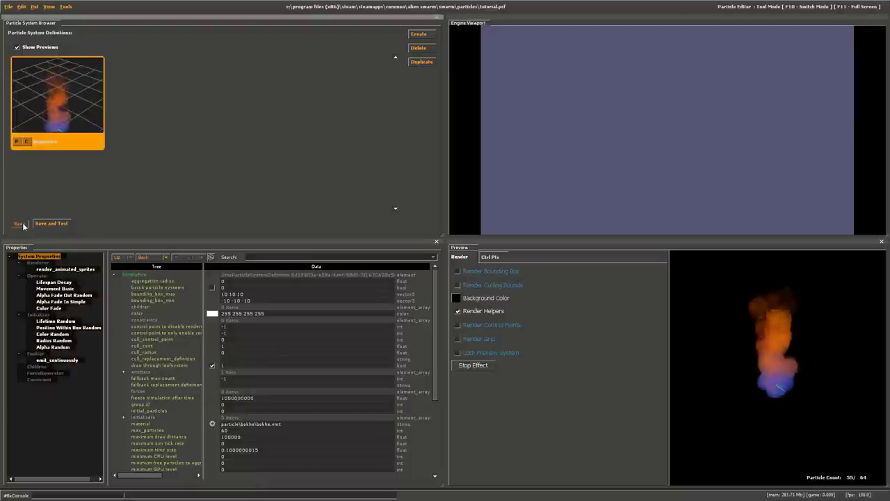
click(9, 8)
click(10, 83)
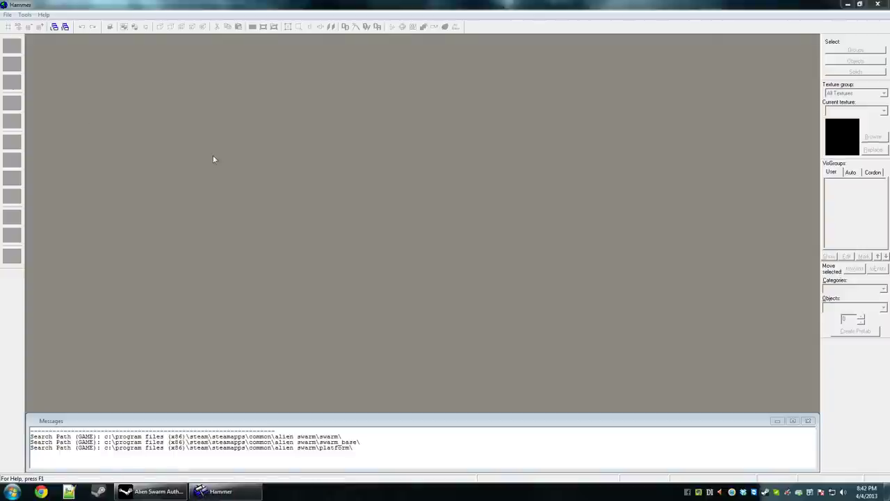
- Start a new Hammer map and create a 512 by 512 block, half as tall as it is wide
click(6, 15)
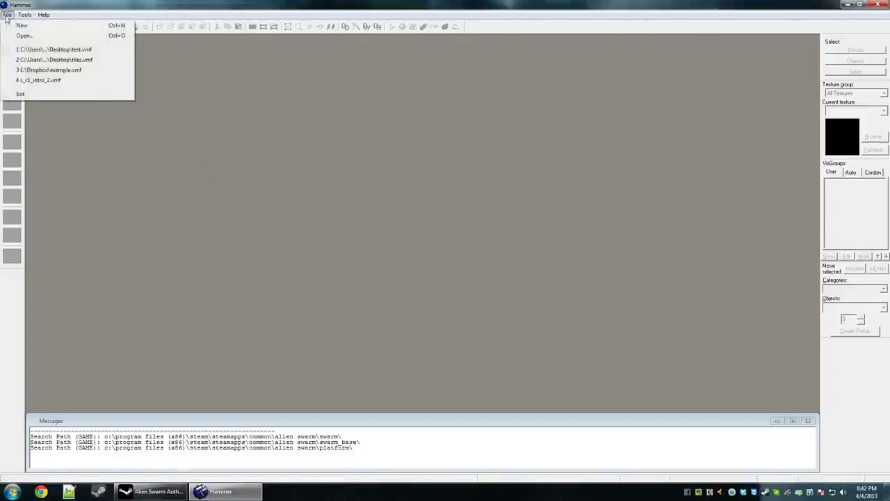
click(12, 26)
drag(559, 82, 621, 141)
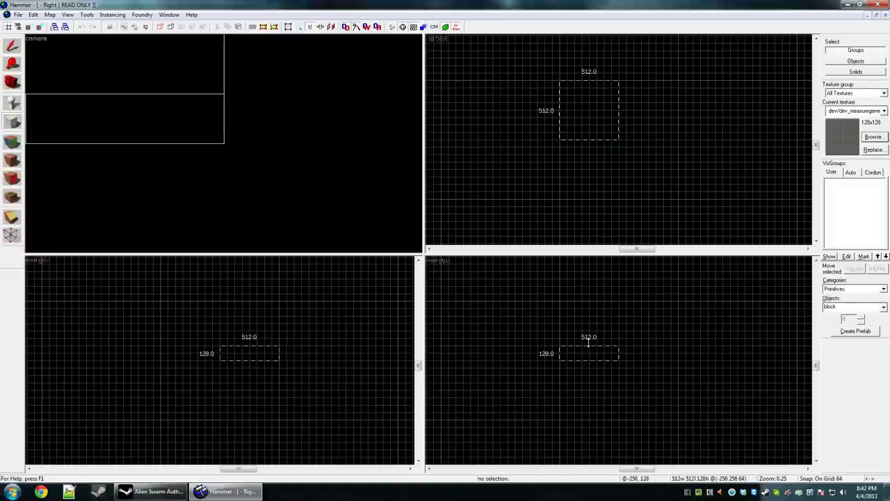
key(Return)
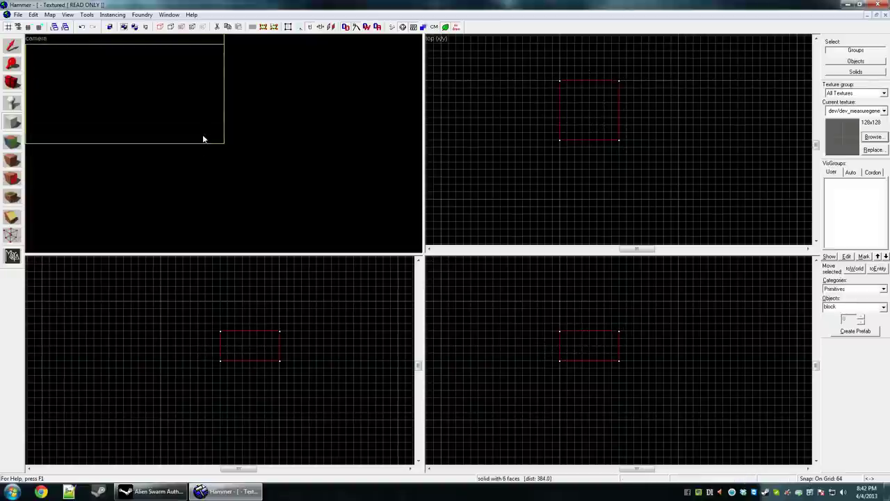
key(z)
key(s)
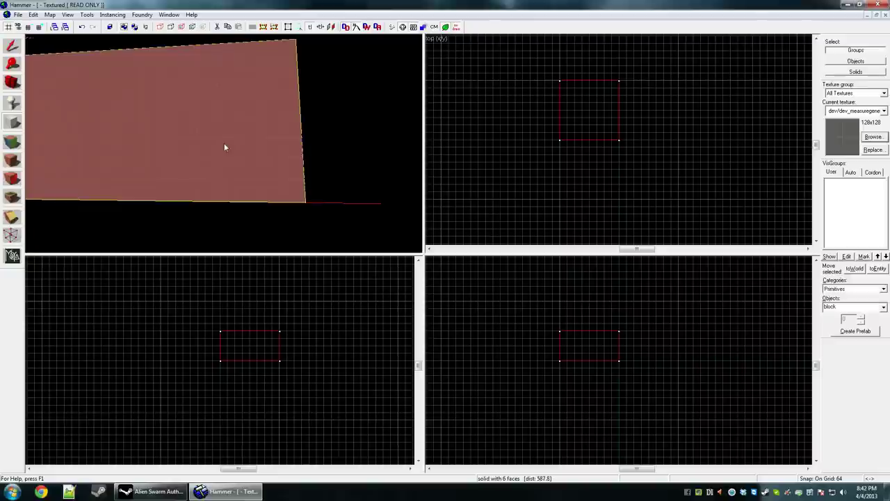
- Hollow the block outward into a room with a wall thickness of -16
click(86, 15)
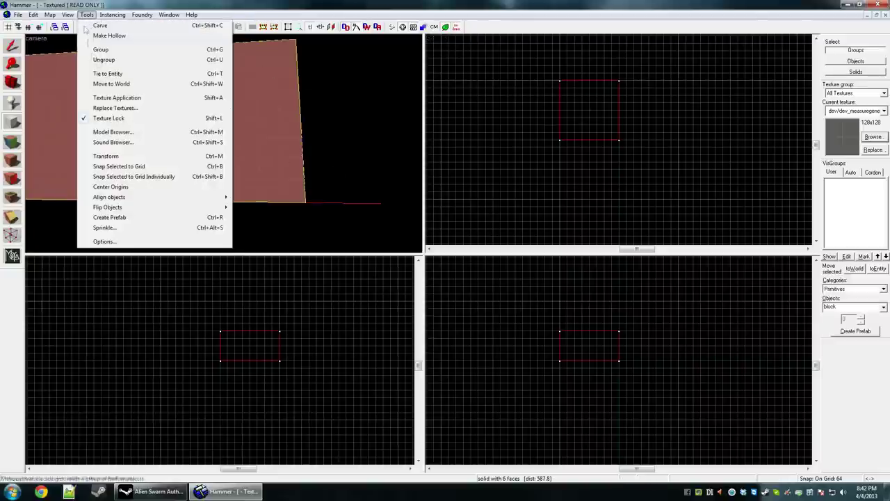
click(110, 35)
text(-16)
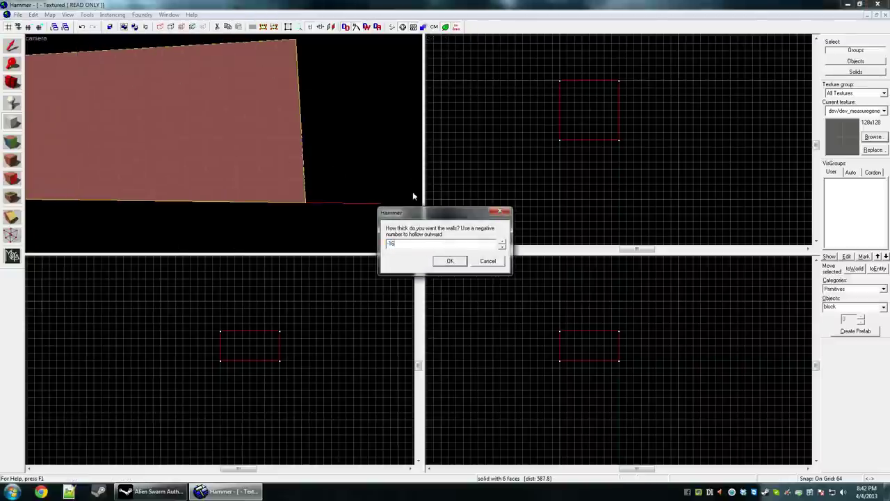
key(Return)
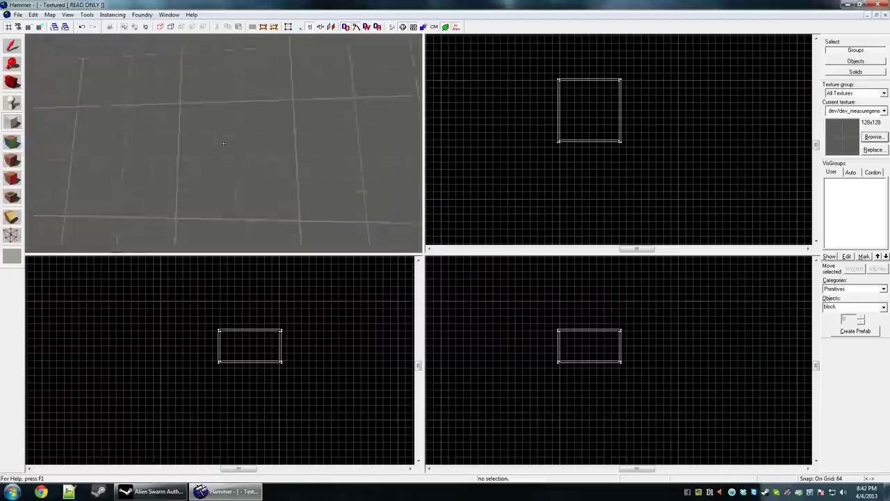
- Place an info_player_start entity inside the room and move it near one side wall
key(shift+e)
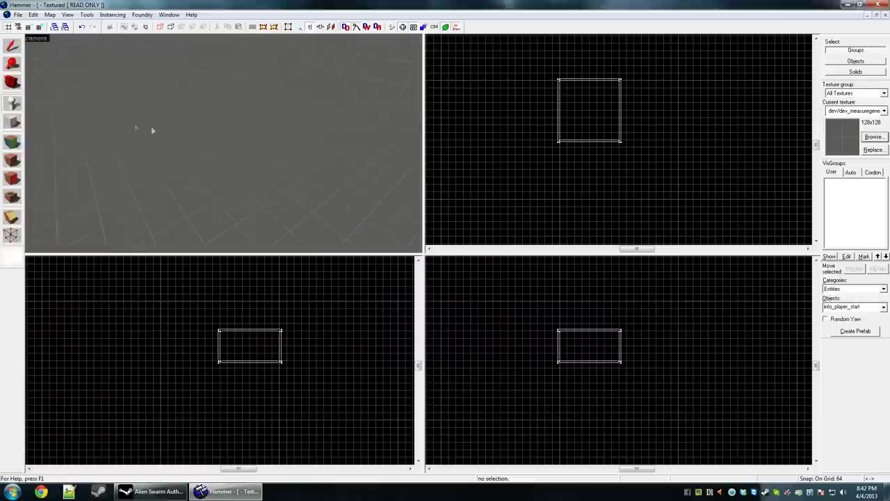
click(166, 130)
key(shift+s)
scroll(591, 112, up, 7)
scroll(544, 124, up, 3)
drag(546, 124, 518, 91)
scroll(581, 335, up, 2)
scroll(607, 338, up, 4)
key(Escape)
key(shift+c)
drag(213, 181, 168, 145)
- Place a second entity on the floor near the player start and change its class to info_particle_system
key(shift+e)
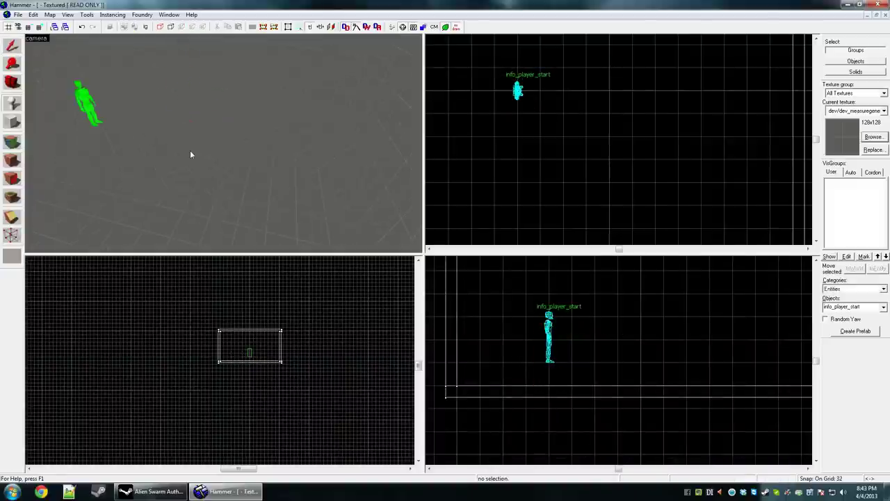
click(185, 147)
key(shift+s)
double_click(186, 126)
text(info_particle_system)
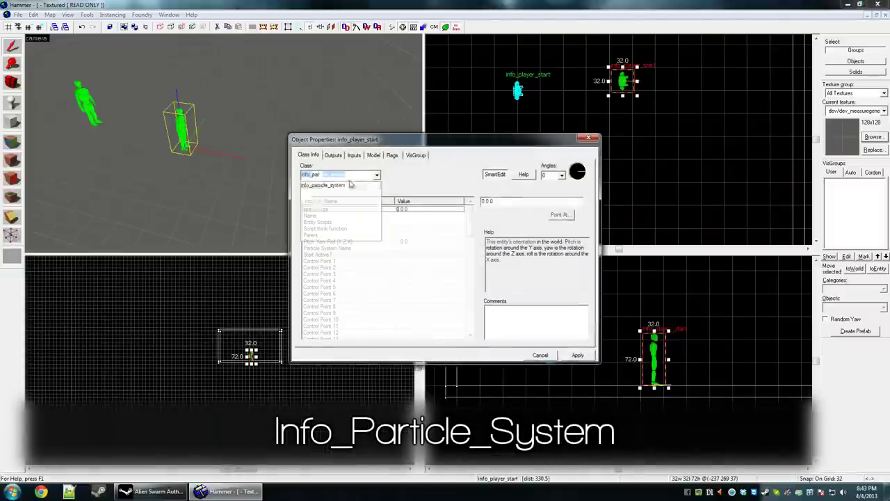
click(351, 185)
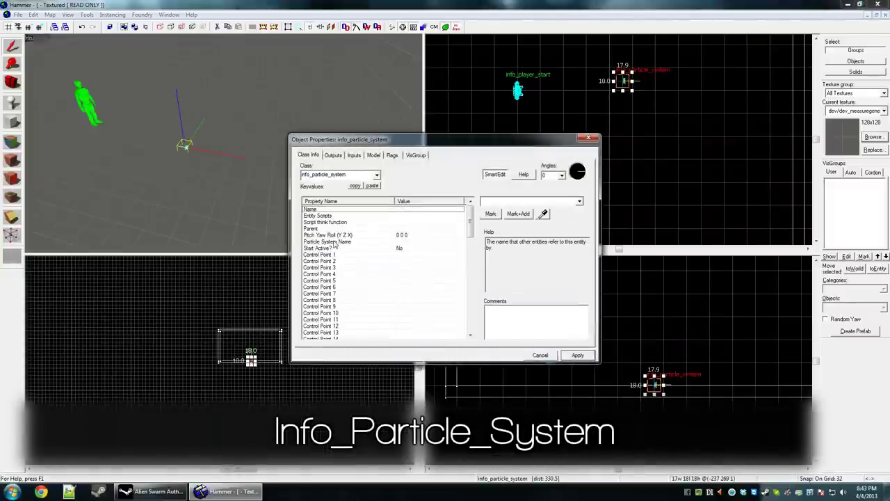
- Filter the Particle Browser by "sim", assign SimpleFire as the entity's Particle System Name, and open the Start Active? choices
click(334, 241)
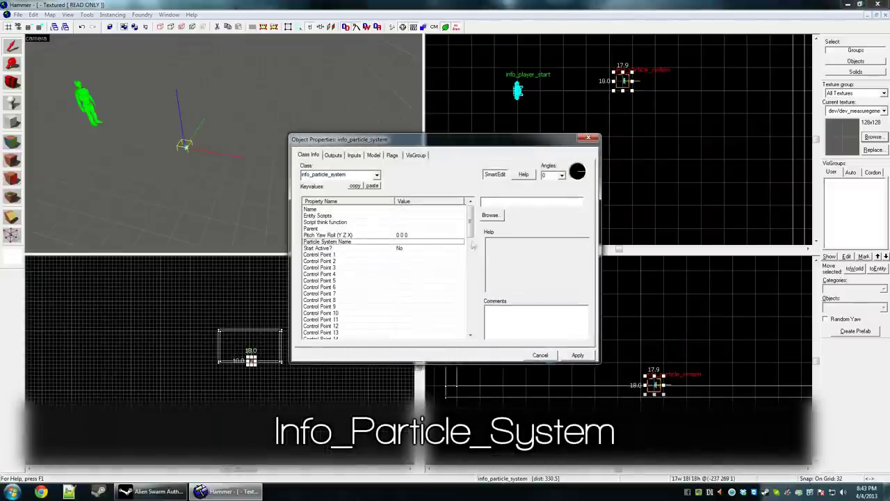
click(490, 214)
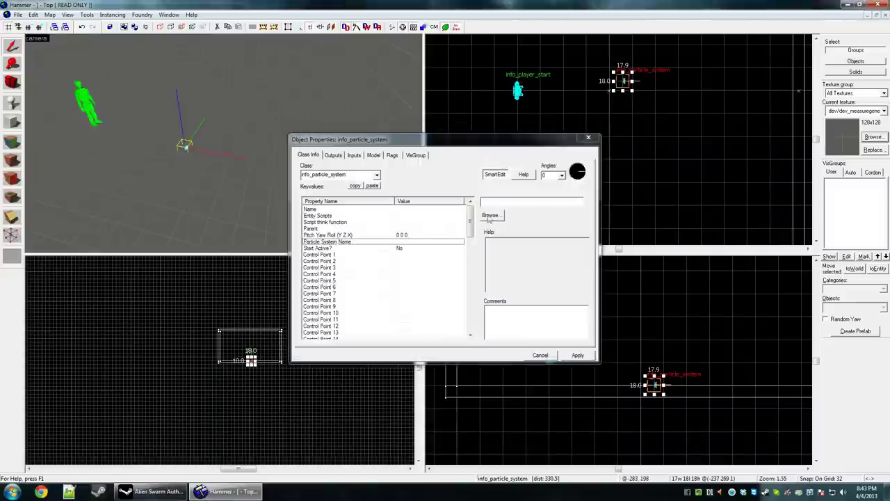
drag(297, 127, 152, 21)
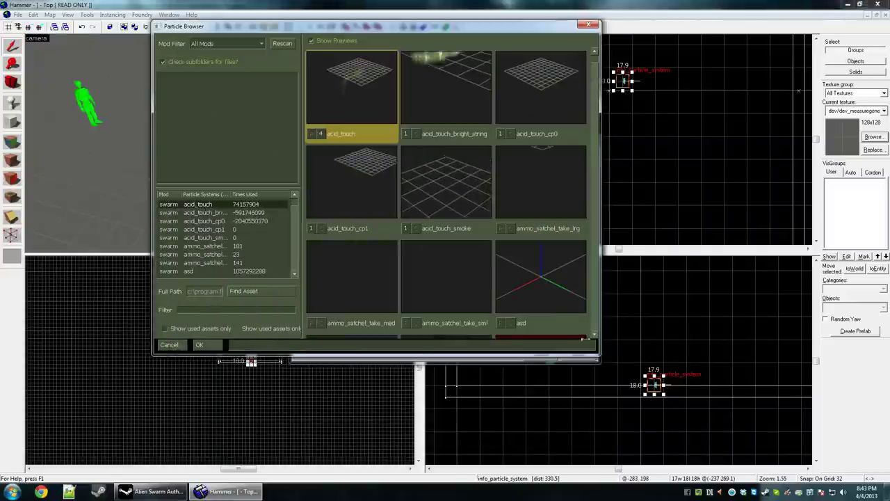
drag(600, 359, 797, 424)
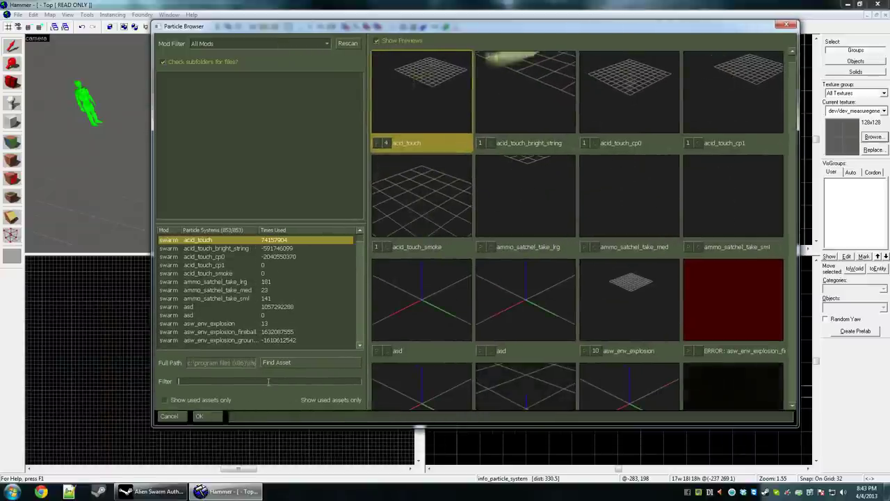
text(aim)
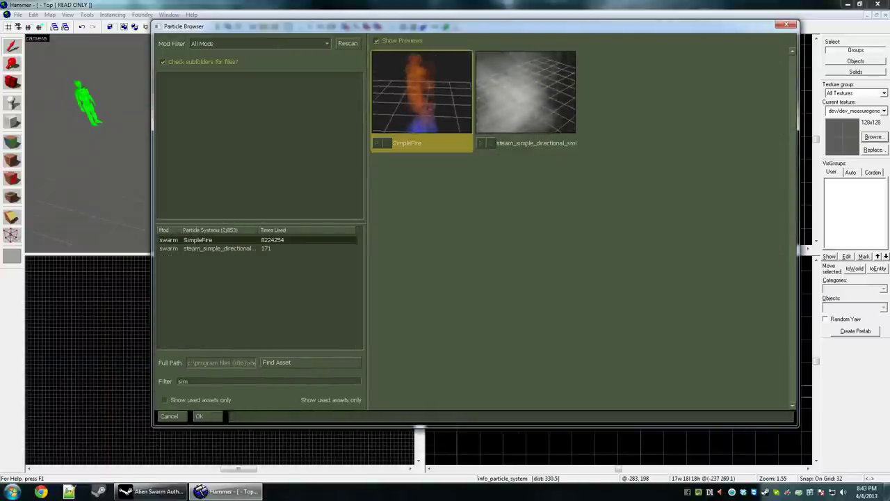
double_click(427, 107)
click(341, 249)
click(582, 201)
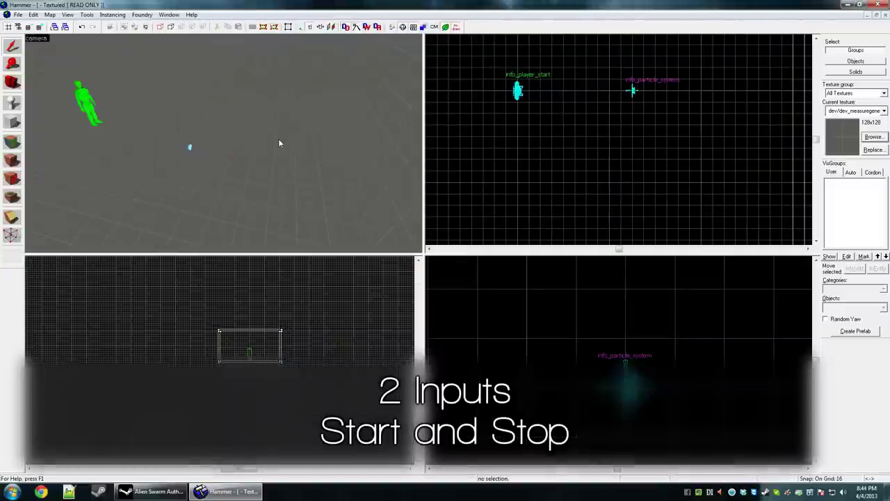